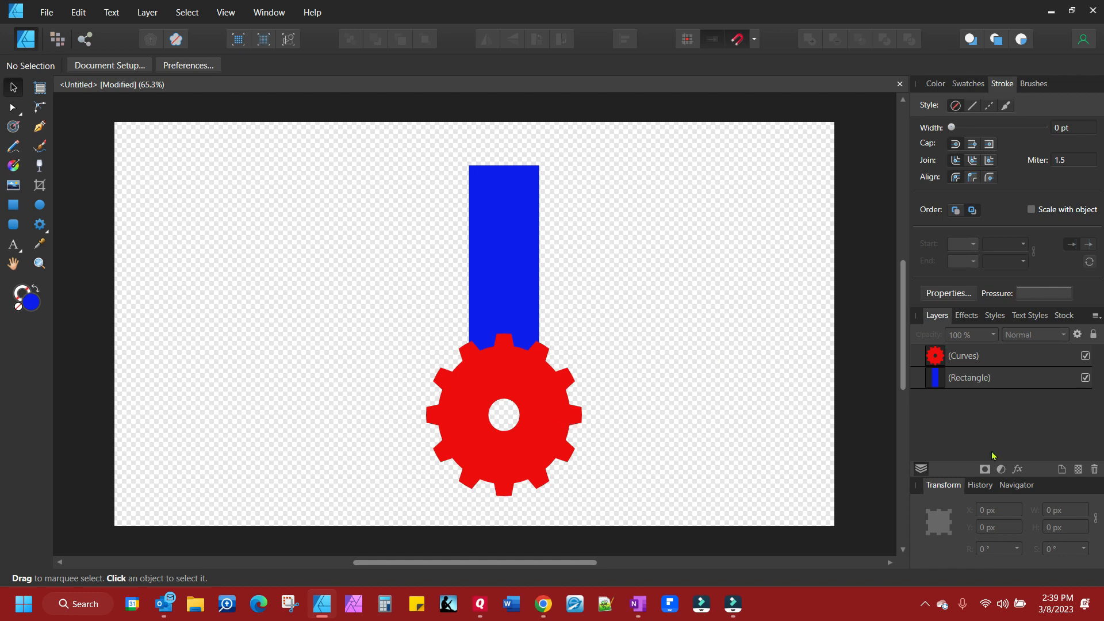
Select the red gear and blue rectangle together, both in the layer list and on the canvas, and clear the selection.
click(992, 355)
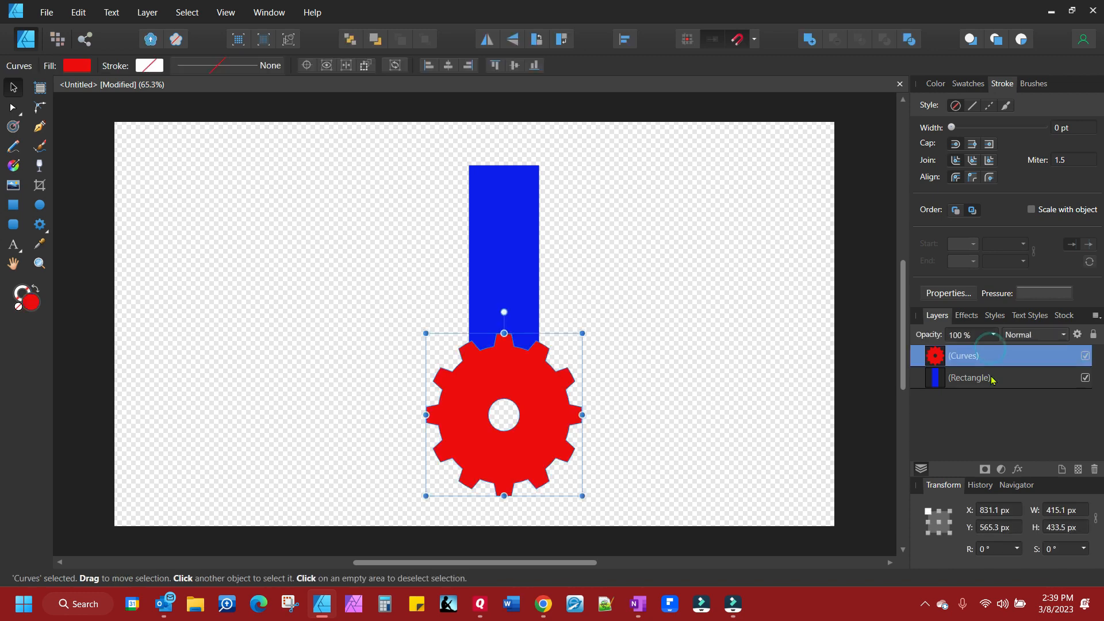
shift+click(992, 377)
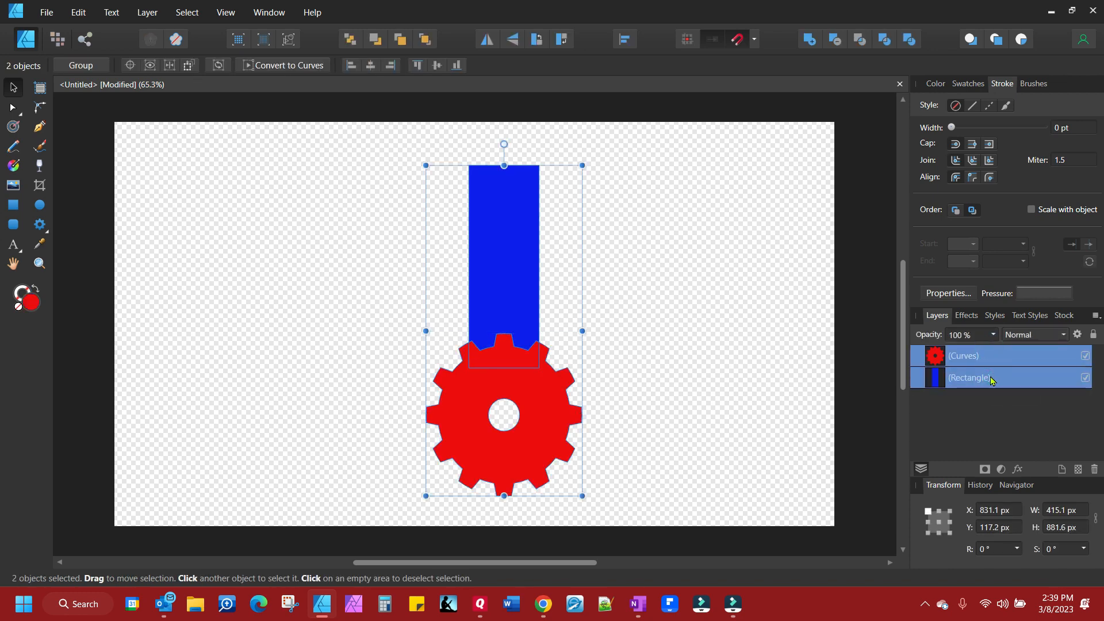
click(793, 373)
click(529, 259)
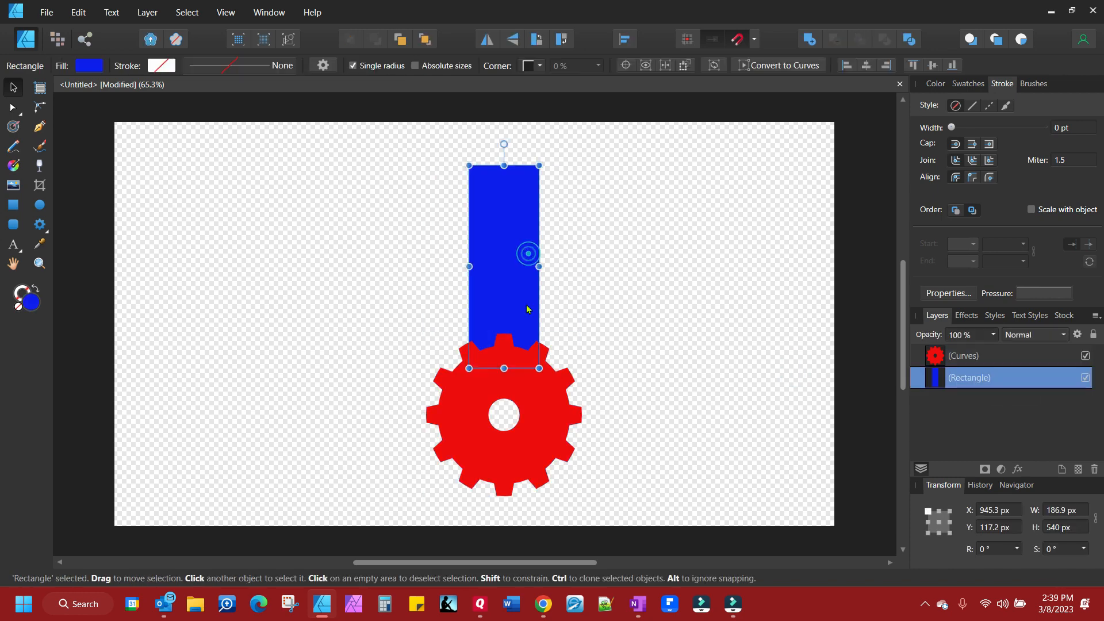
click(532, 383)
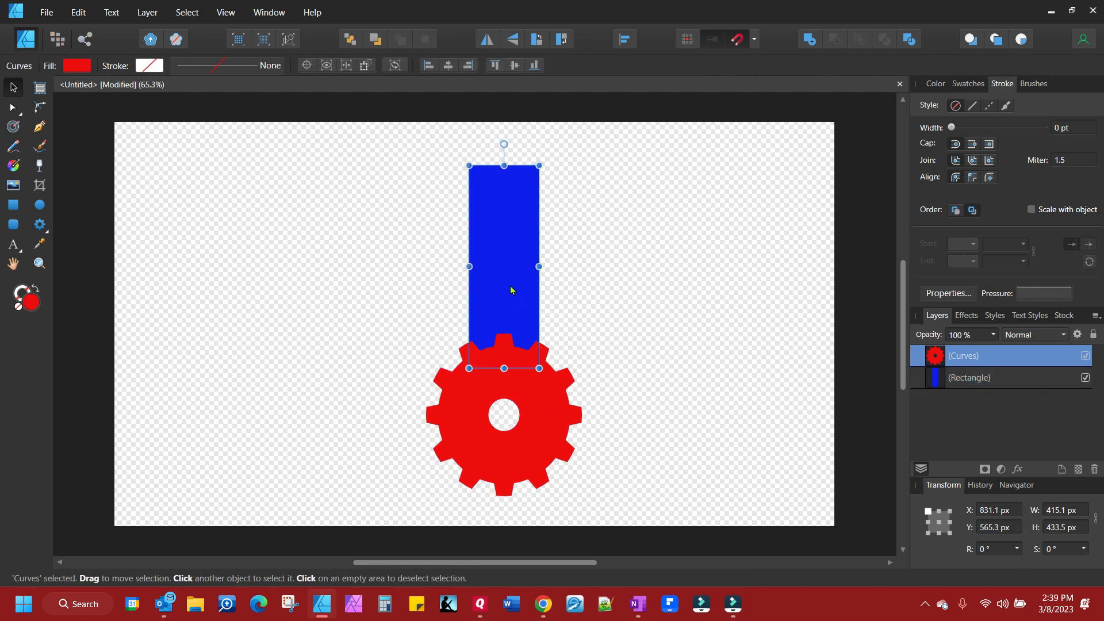
click(511, 290)
shift+click(538, 388)
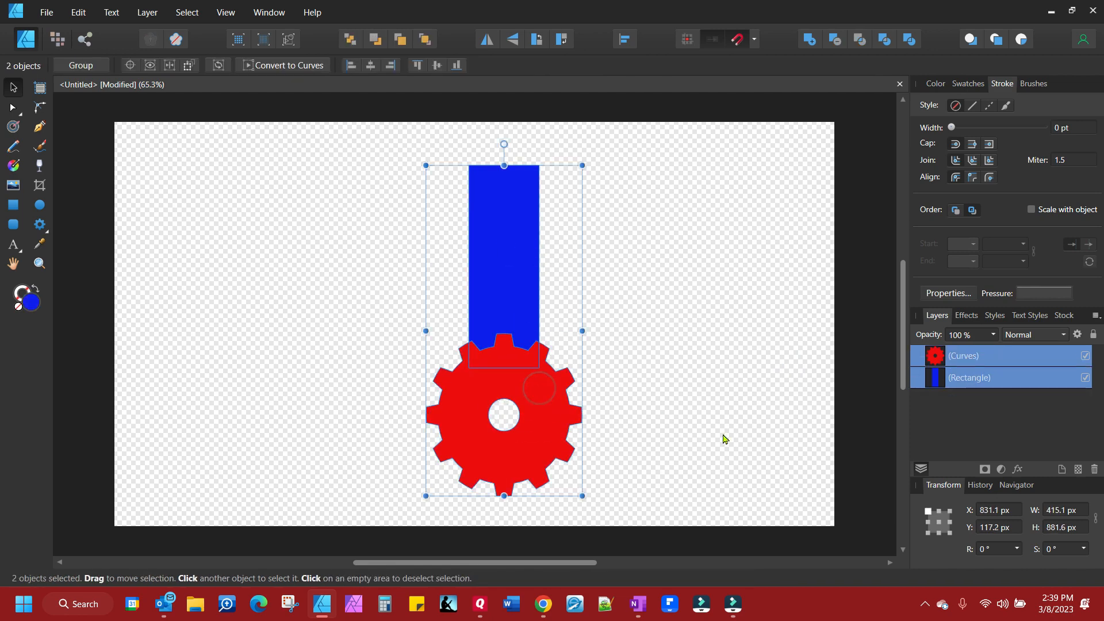
click(738, 254)
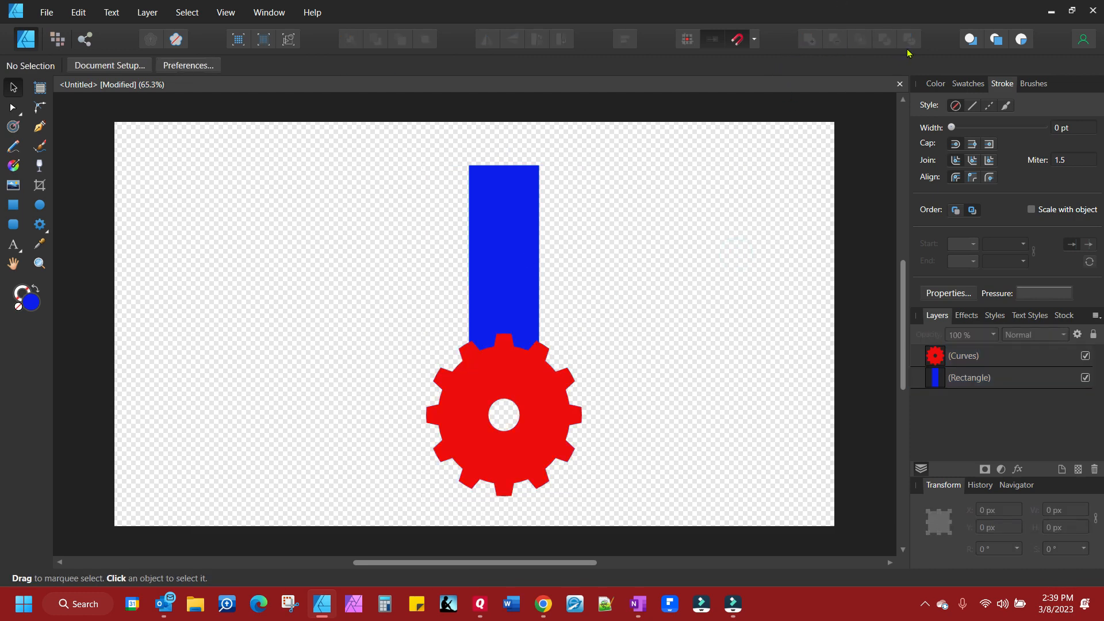
Merge the blue rectangle and red gear into a single shape with the Add Boolean operation, and deselect it.
click(536, 226)
shift+click(501, 457)
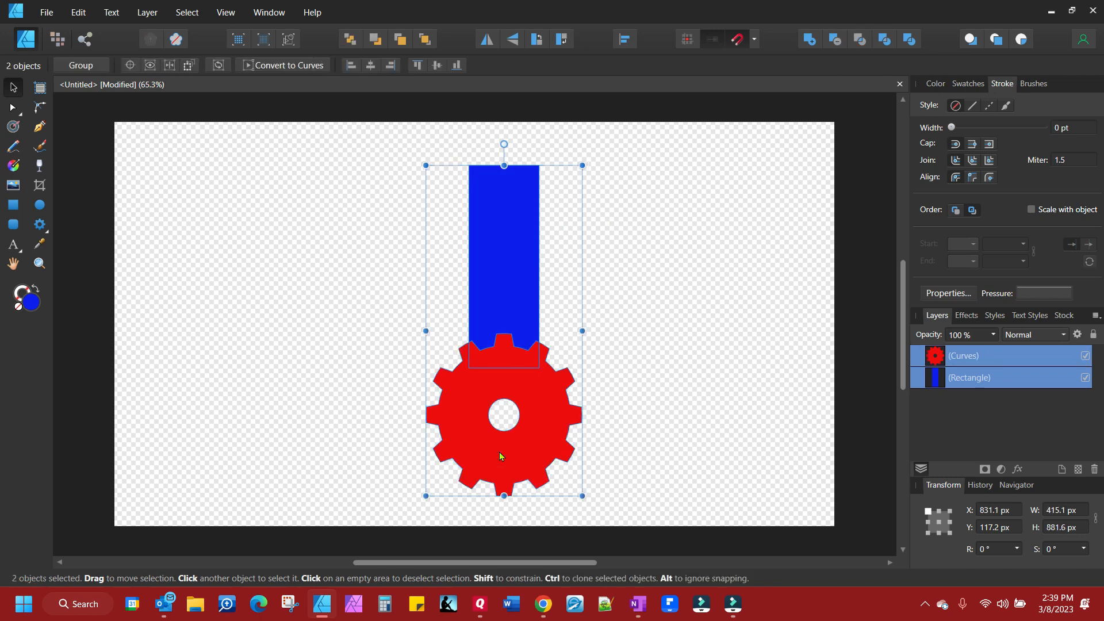
click(810, 41)
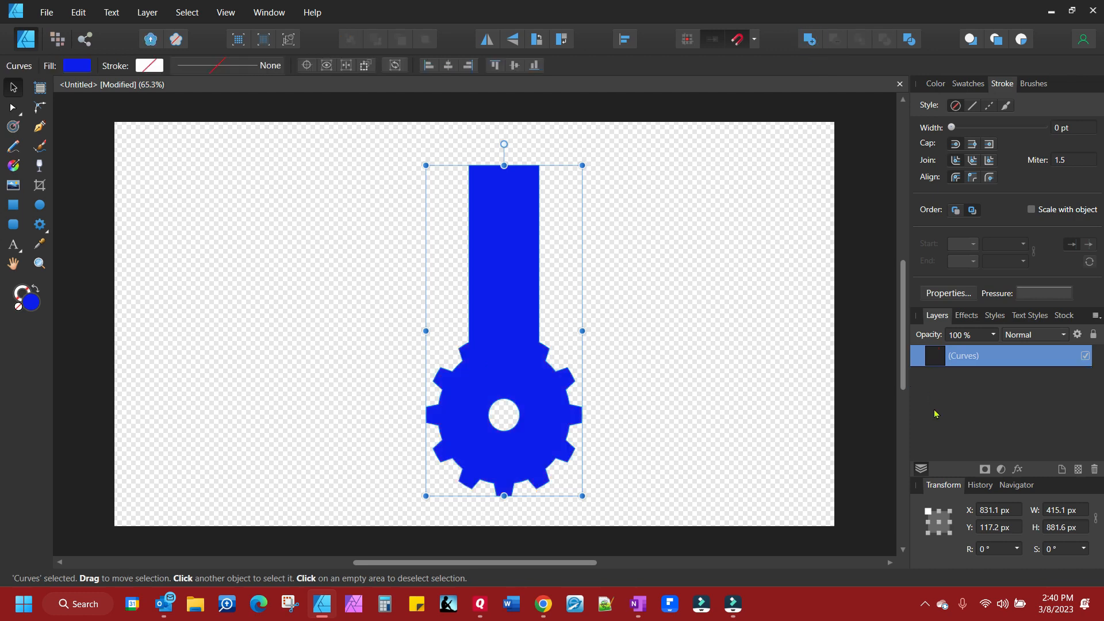
click(707, 397)
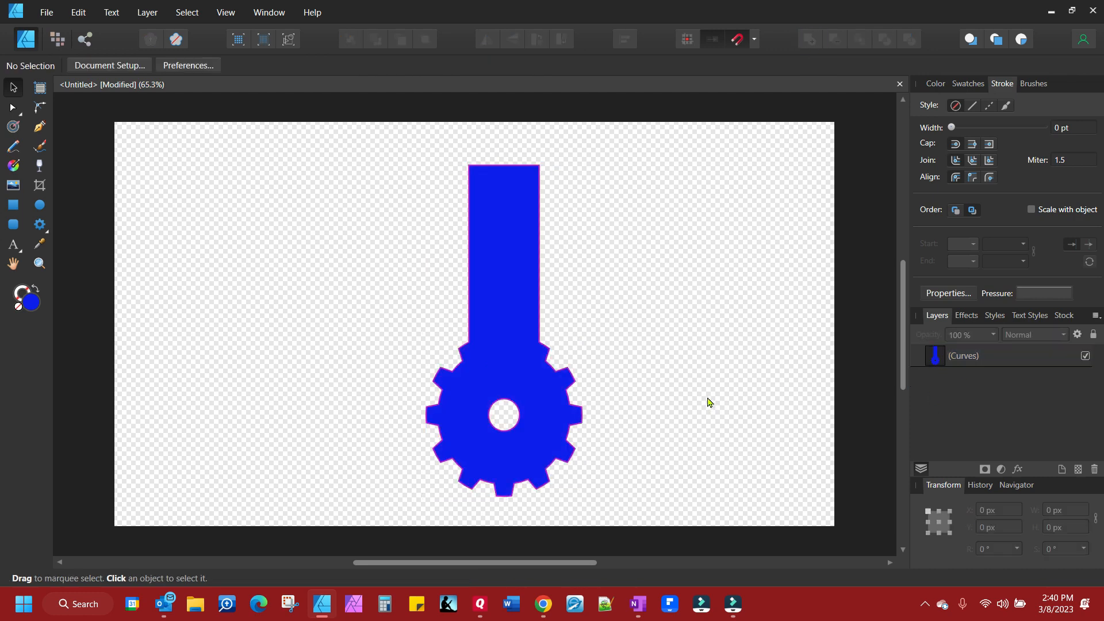
Move the merged shape slightly up and left, undo both the move and the merge, and clear the selection.
mouse_move(539, 369)
mouse_down()
mouse_move(461, 350)
mouse_move(535, 389)
mouse_move(529, 364)
mouse_up()
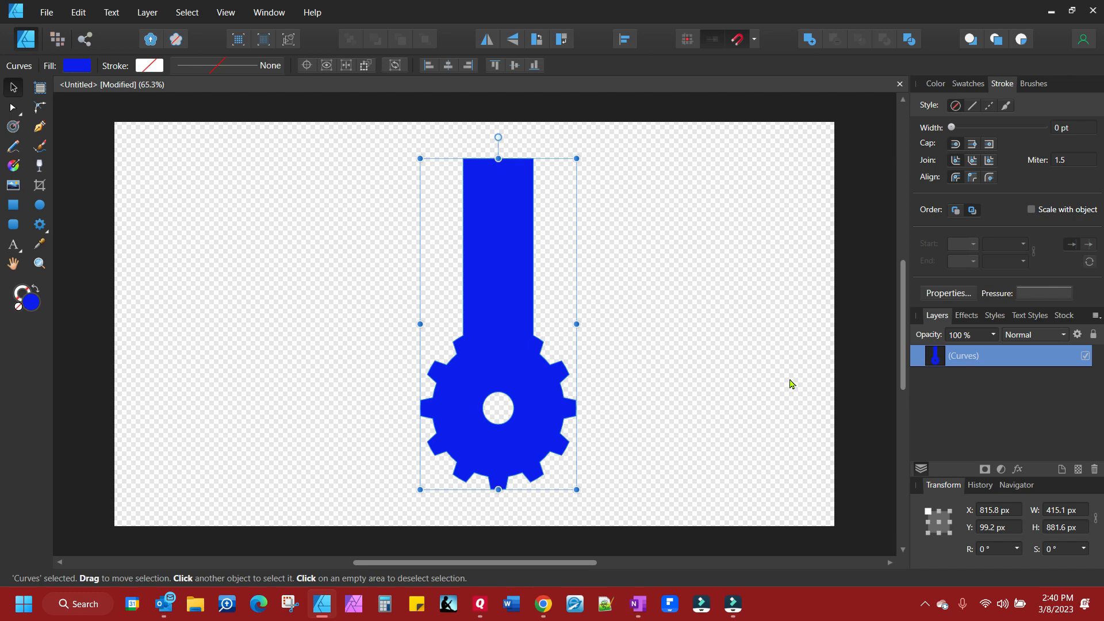
key(ctrl+z)
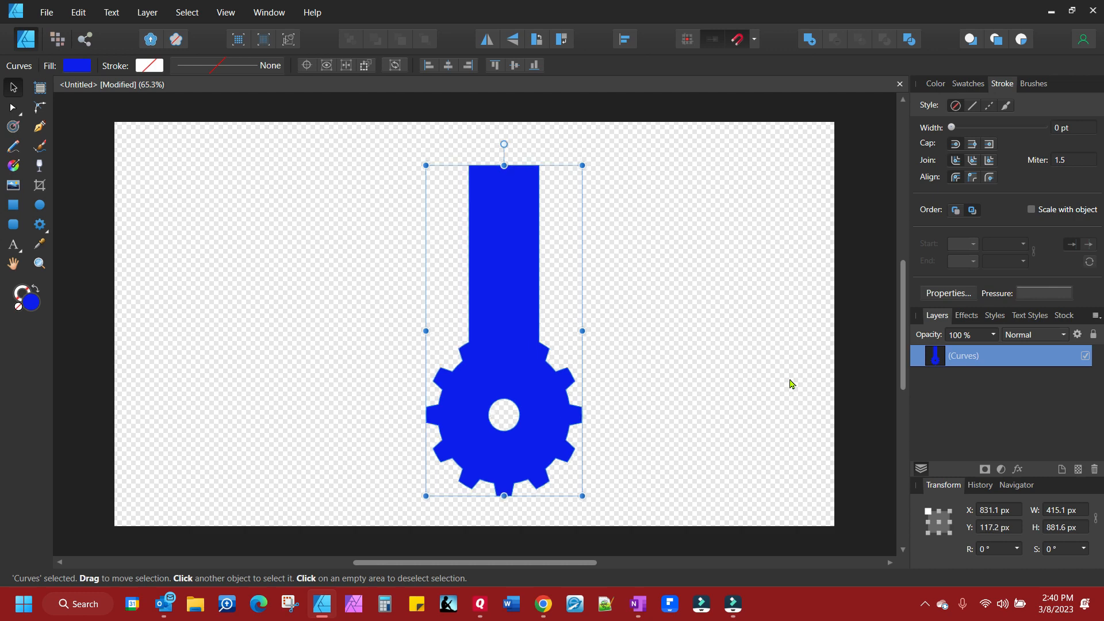
key(ctrl+z)
key(ctrl+z)
key(ctrl+z)
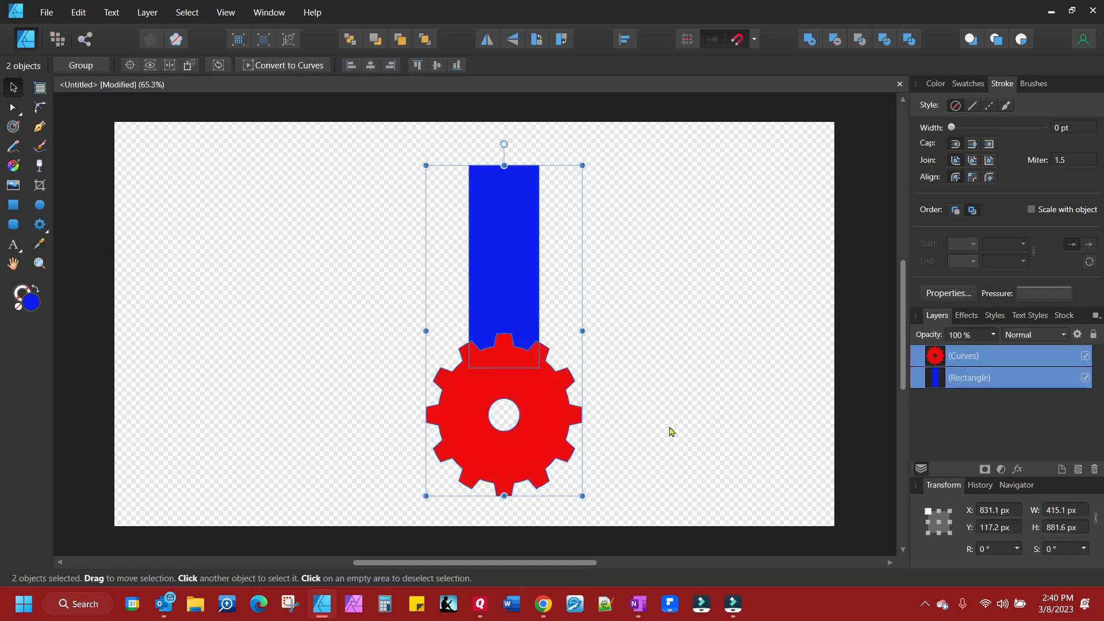
click(671, 431)
click(670, 432)
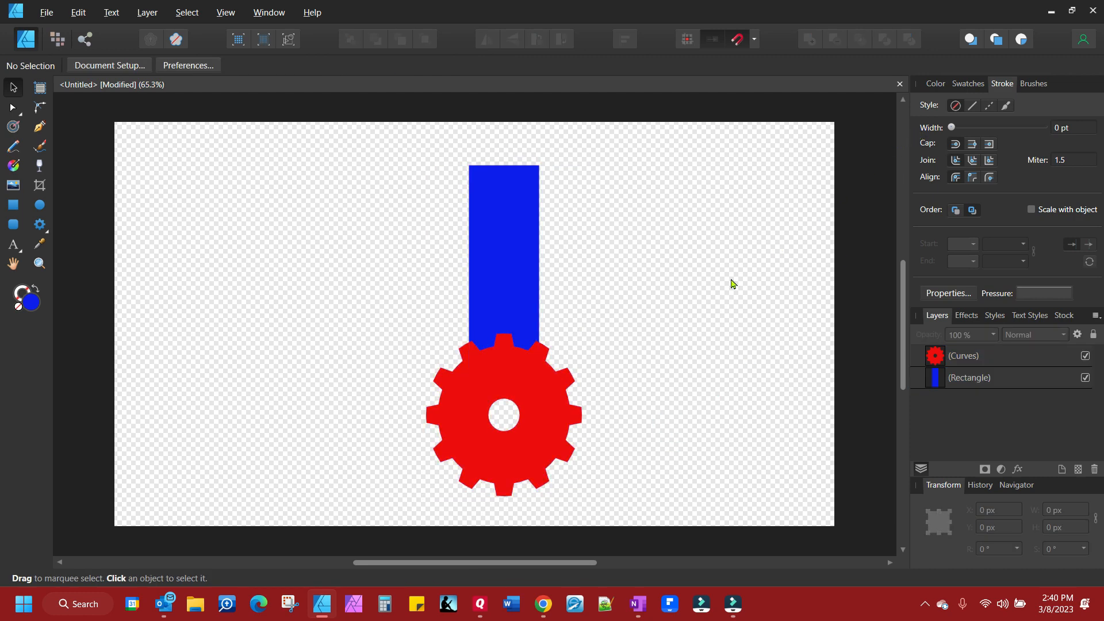
Combine the rectangle and gear into a non-destructive Add compound and expand it to show its child layers.
click(507, 289)
shift+click(551, 434)
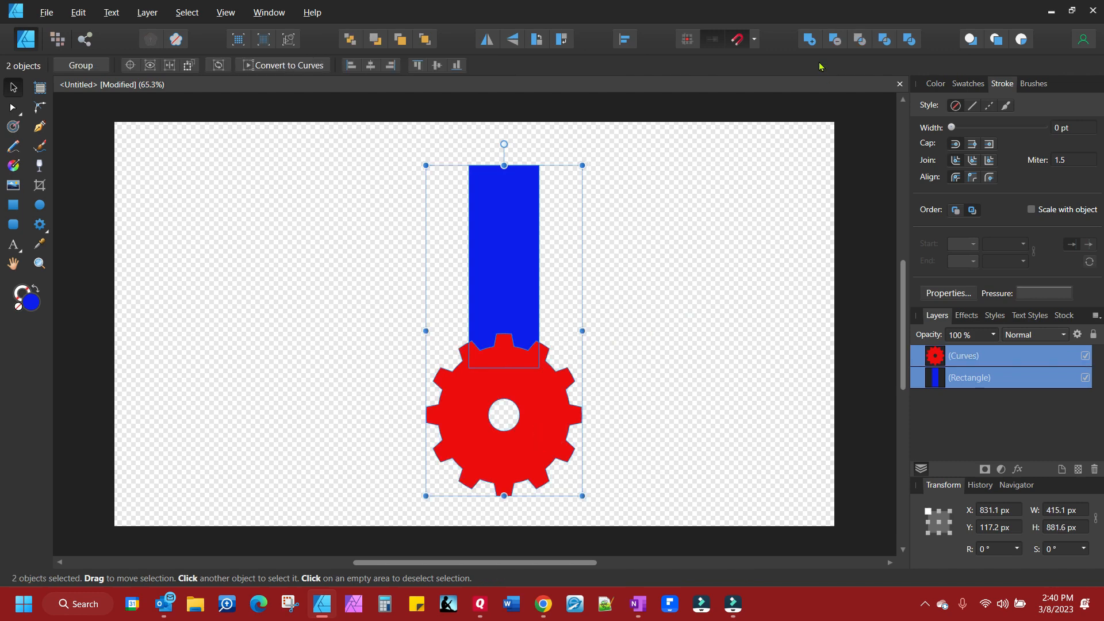
alt+click(810, 39)
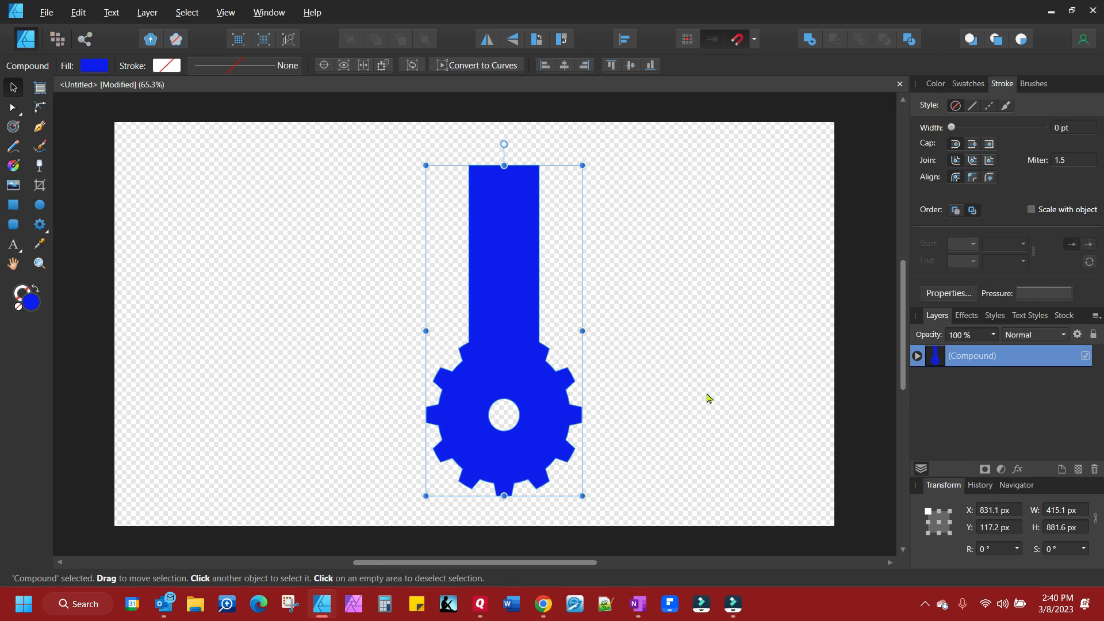
click(917, 356)
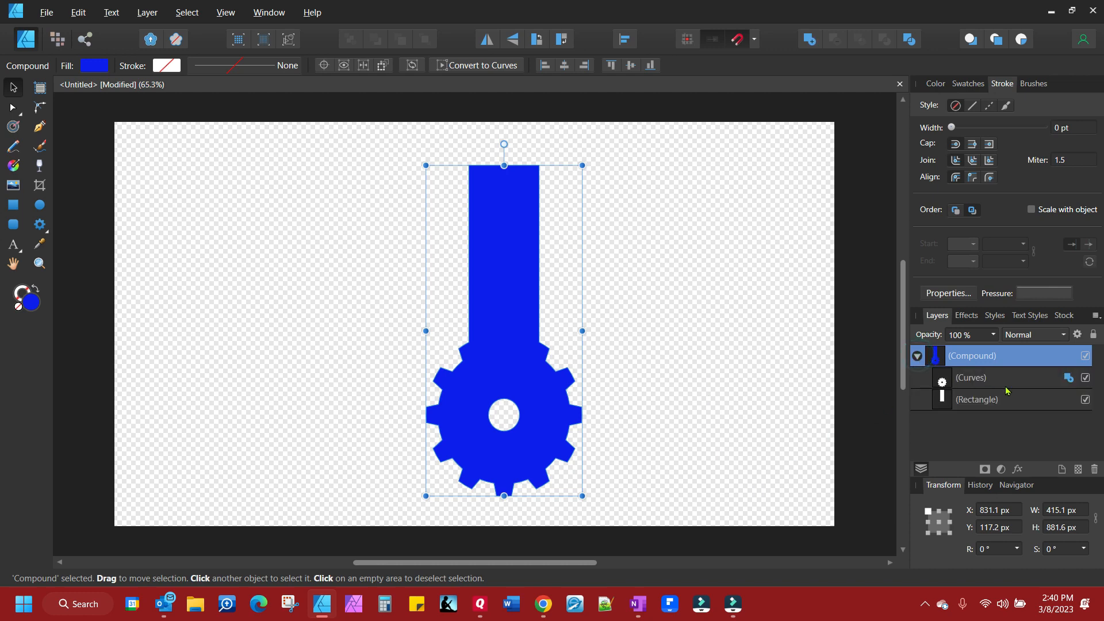
Hide and show again the gear and the rectangle, one at a time, inside the compound.
click(1085, 378)
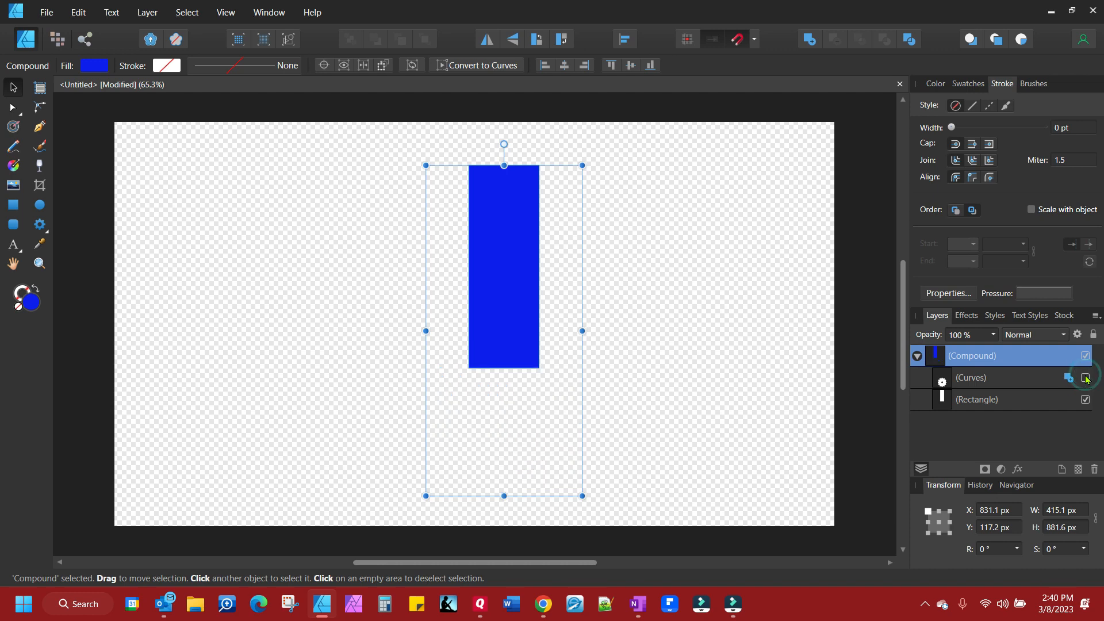
click(1085, 378)
click(1085, 399)
click(1085, 399)
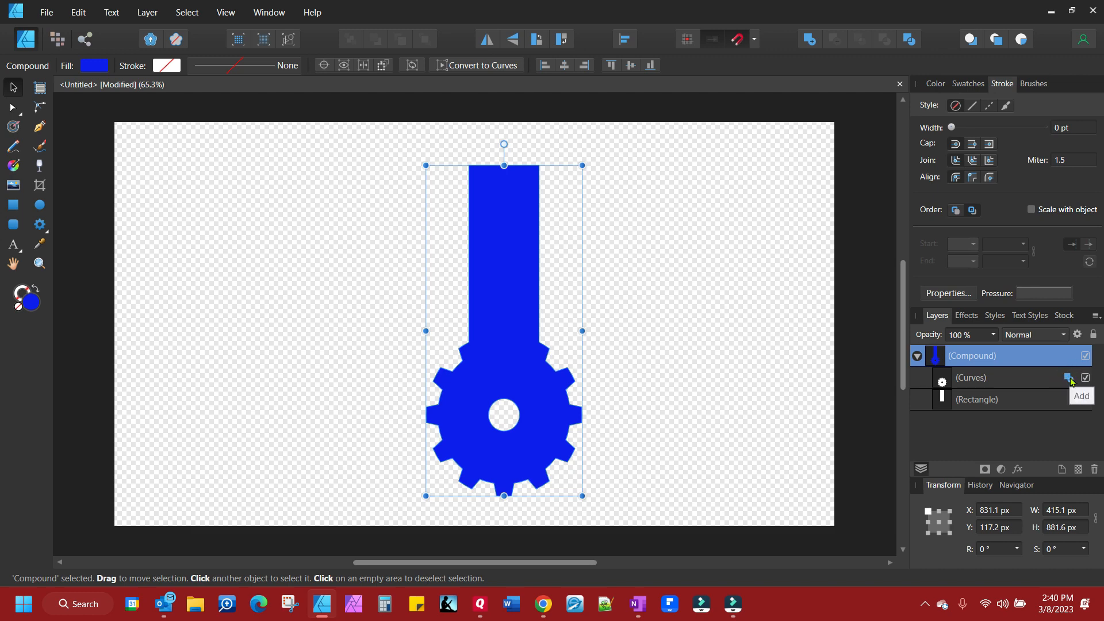
Preview the Intersect operation for the gear inside the compound, return it to Add, and collapse the compound.
click(1068, 379)
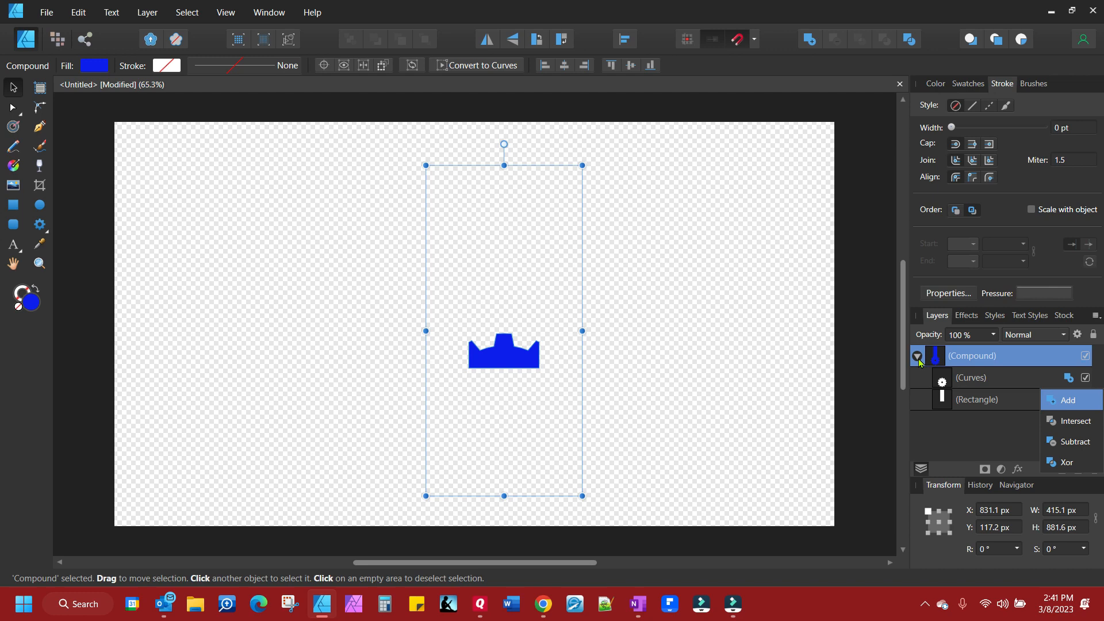
click(918, 359)
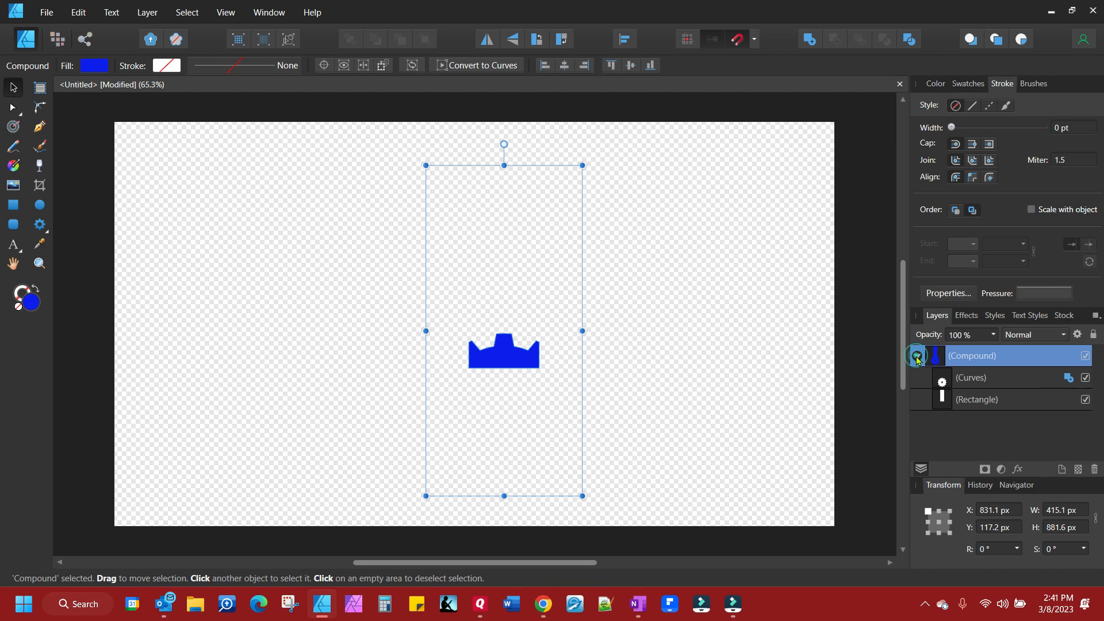
click(917, 359)
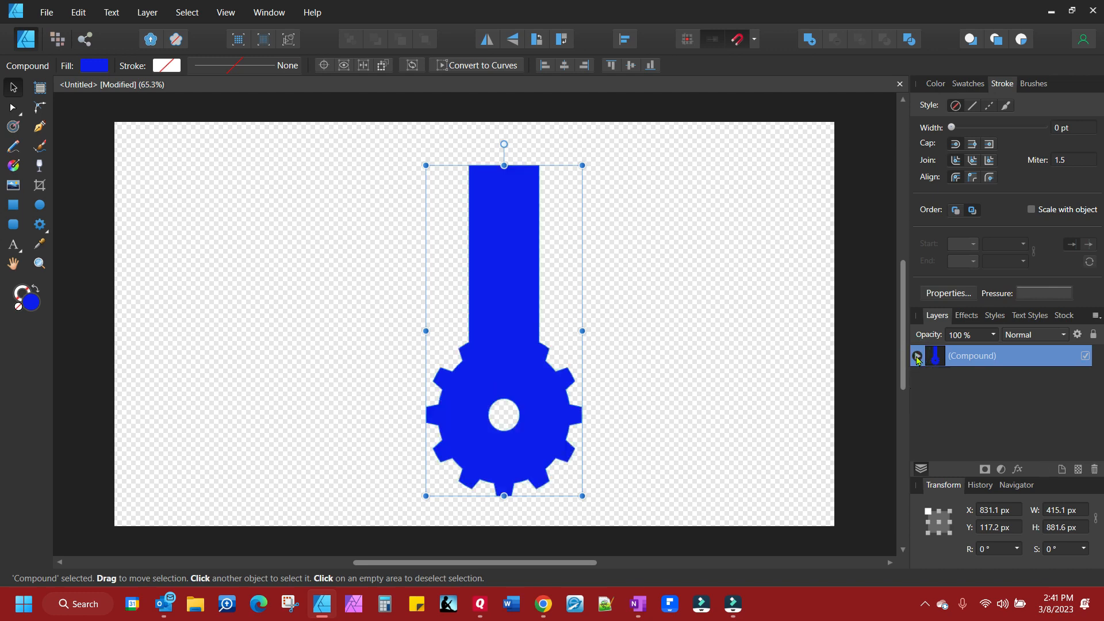
Undo the Add compound and clear the selection.
key(ctrl+z)
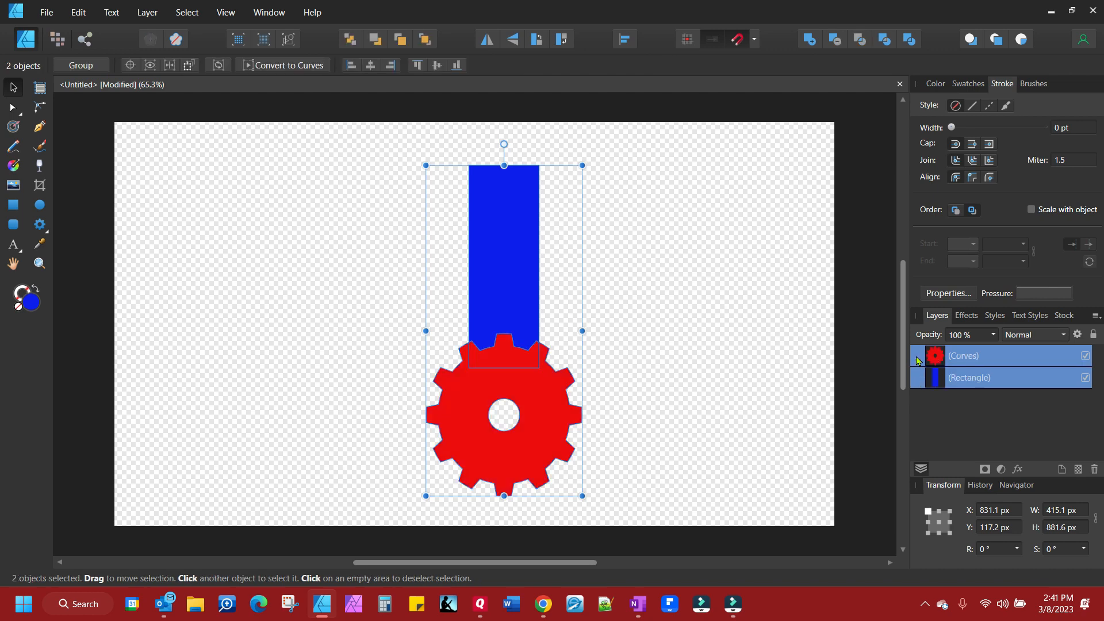
click(945, 436)
click(811, 223)
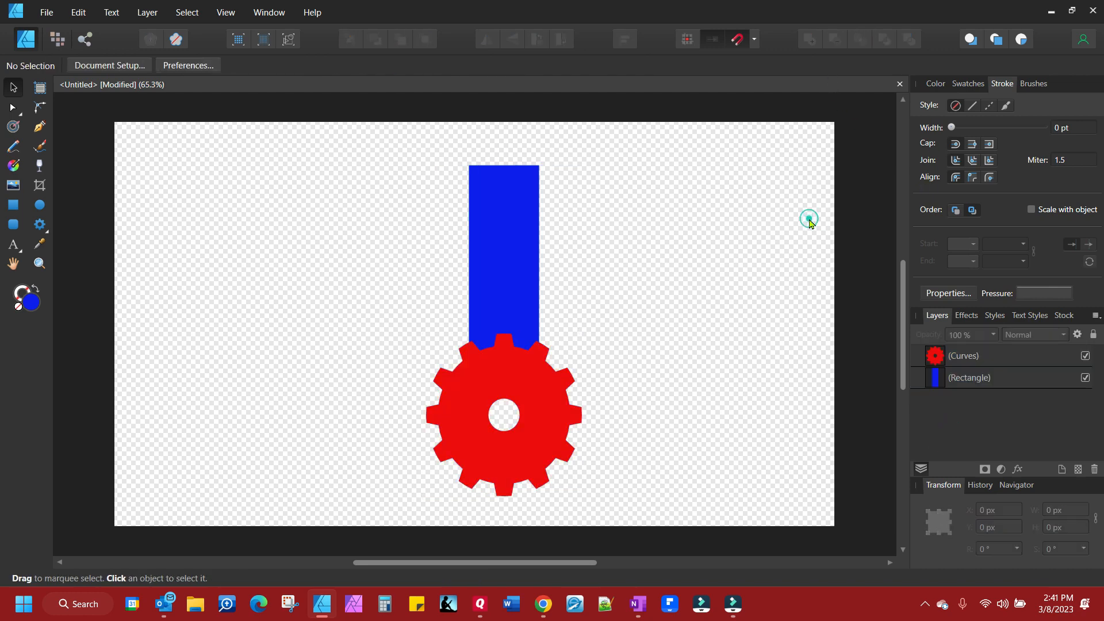
Subtract the red gear from the blue rectangle beneath it, and undo the subtraction.
click(514, 282)
click(558, 441)
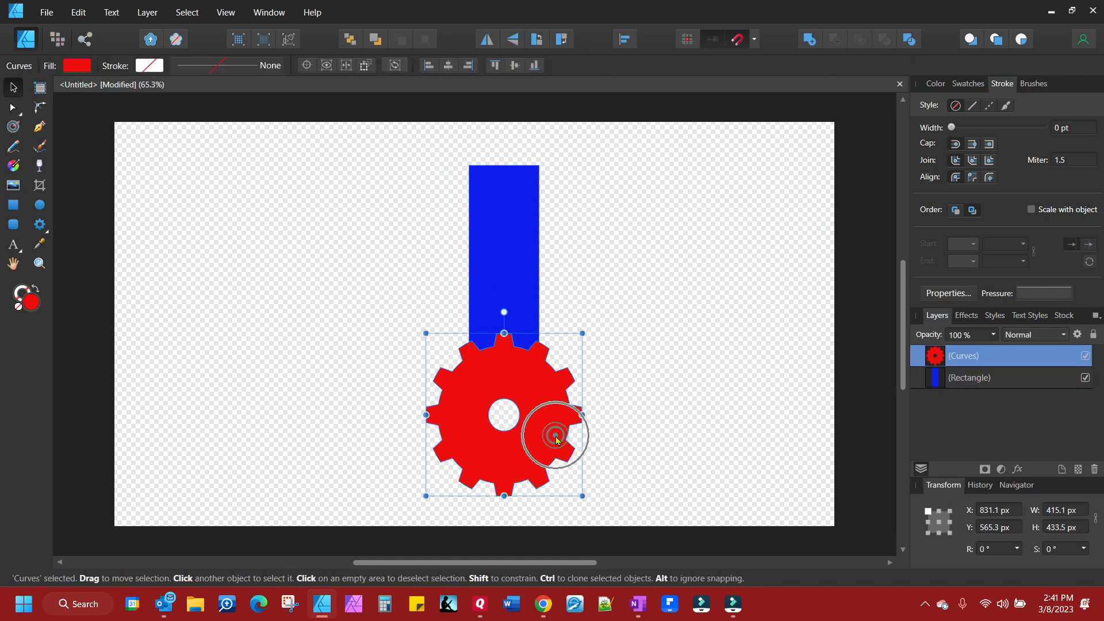
shift+click(513, 288)
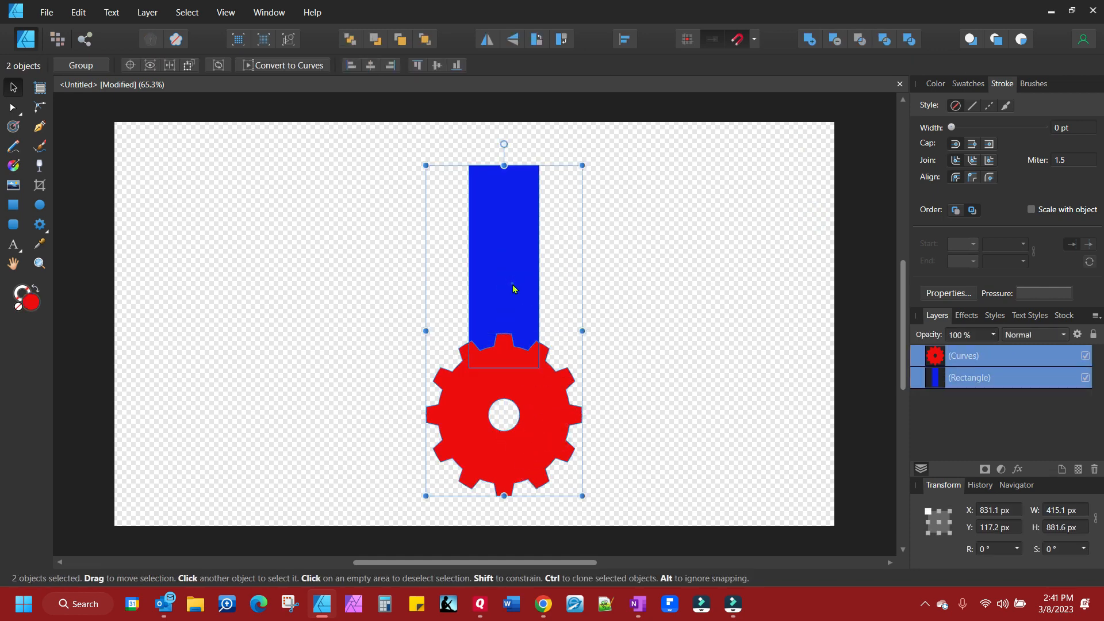
click(835, 40)
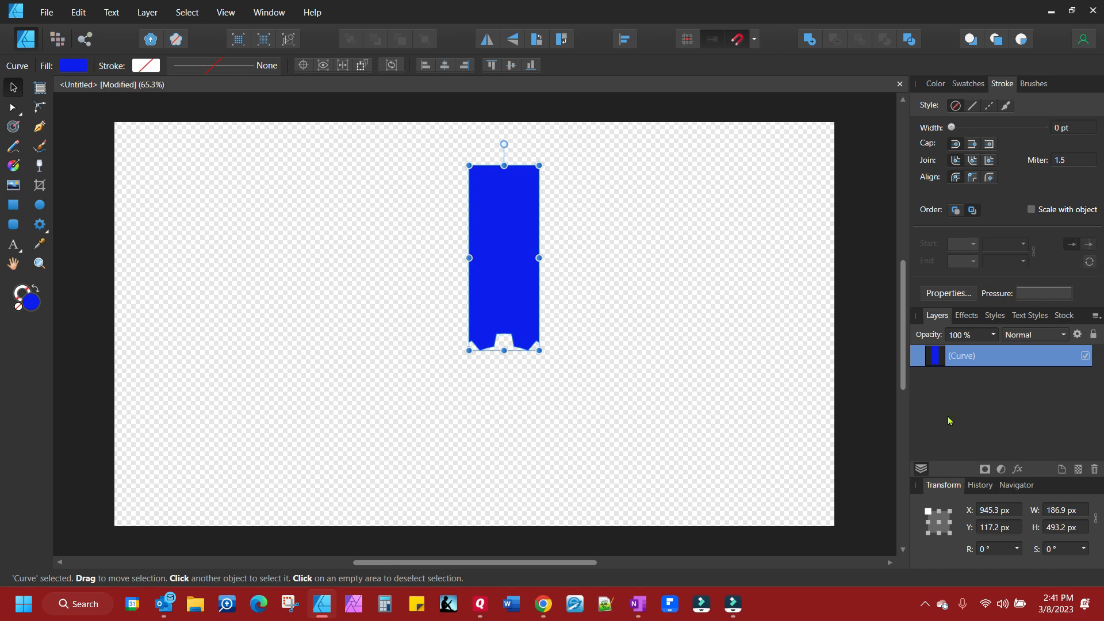
key(ctrl+z)
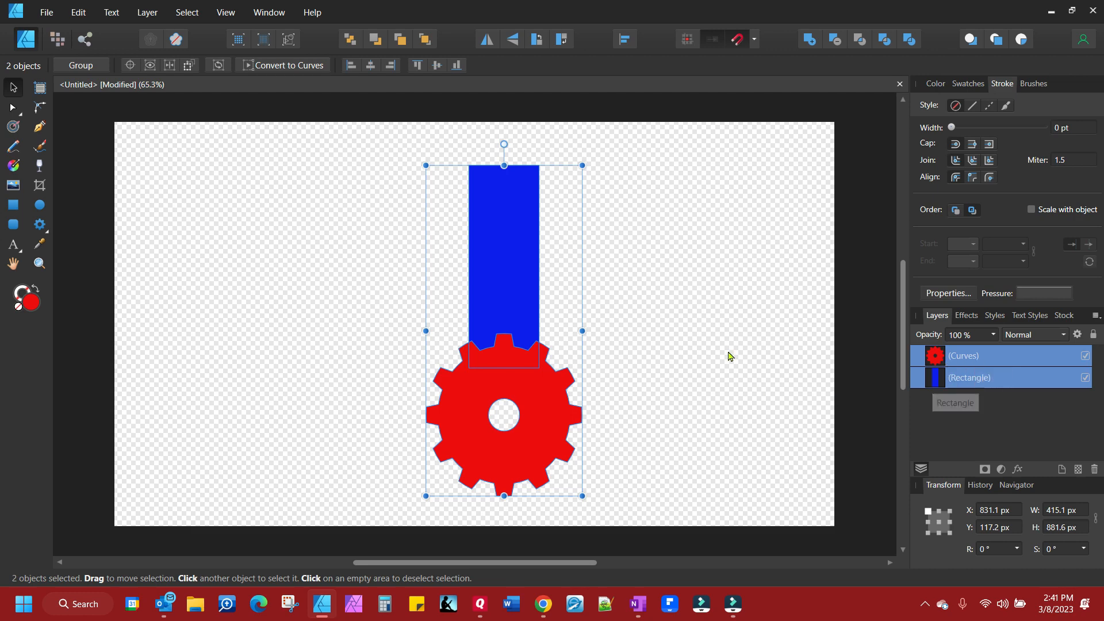
Repeat the Subtract operation with the gear layer above the rectangle layer, and undo it again.
click(976, 361)
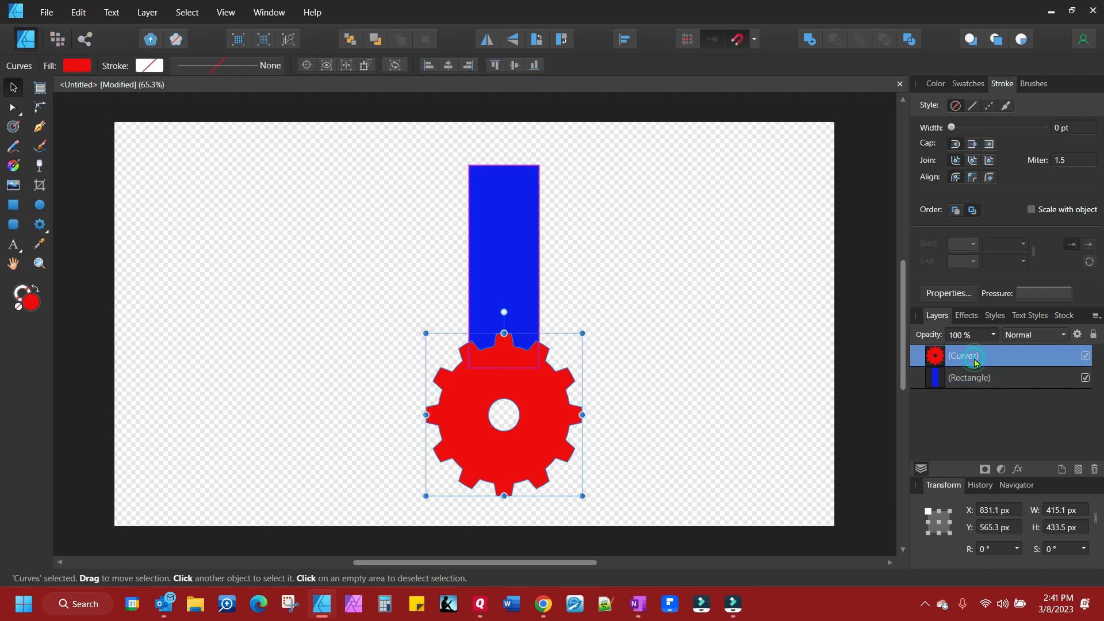
shift+click(943, 386)
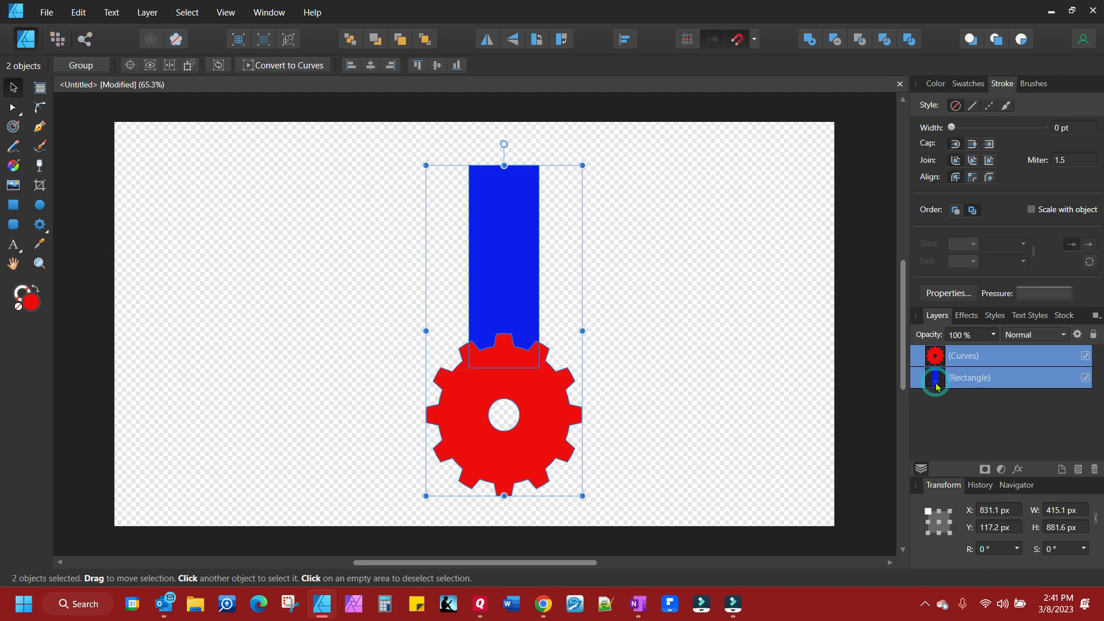
click(834, 40)
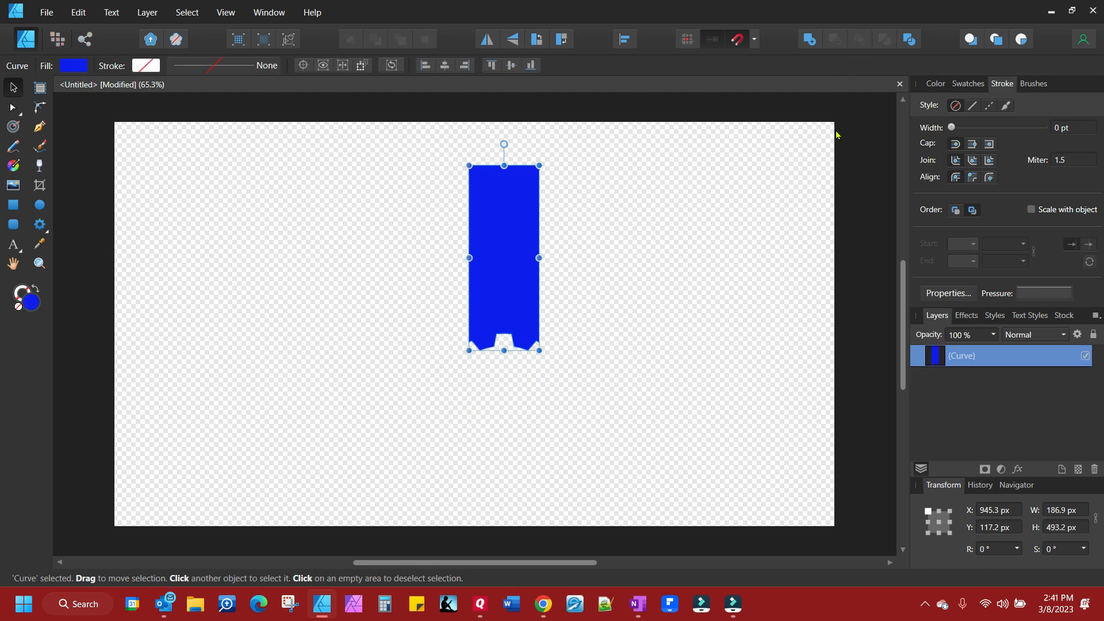
key(ctrl+z)
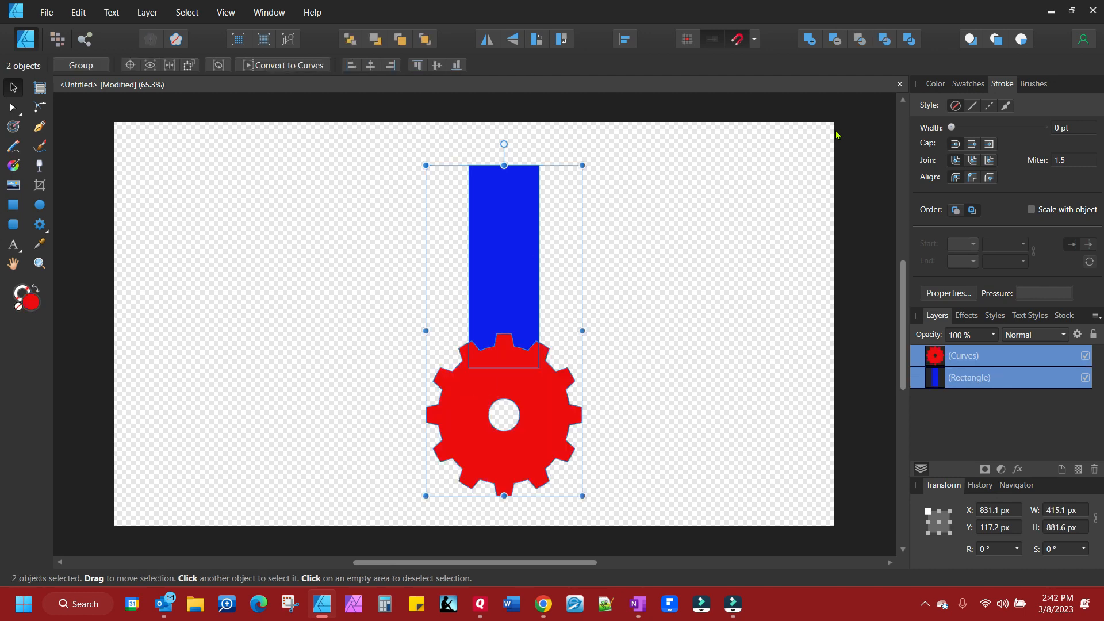
Move the red gear layer below the blue rectangle layer in the stacking order.
click(923, 377)
click(920, 359)
drag(920, 359, 920, 395)
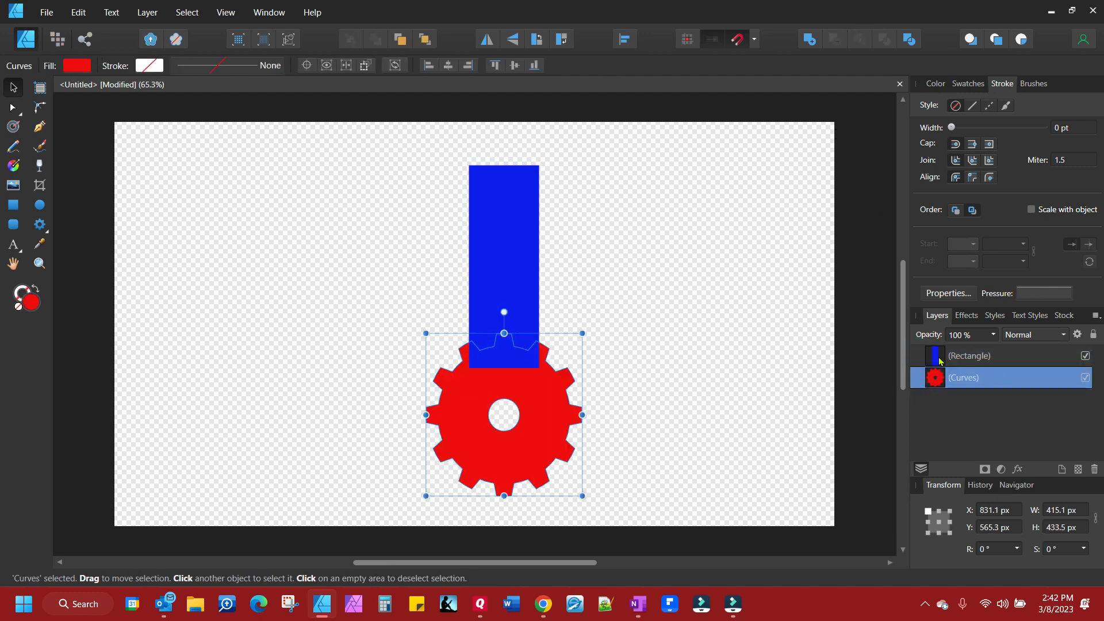
Subtract the blue rectangle from the red gear beneath it.
click(940, 360)
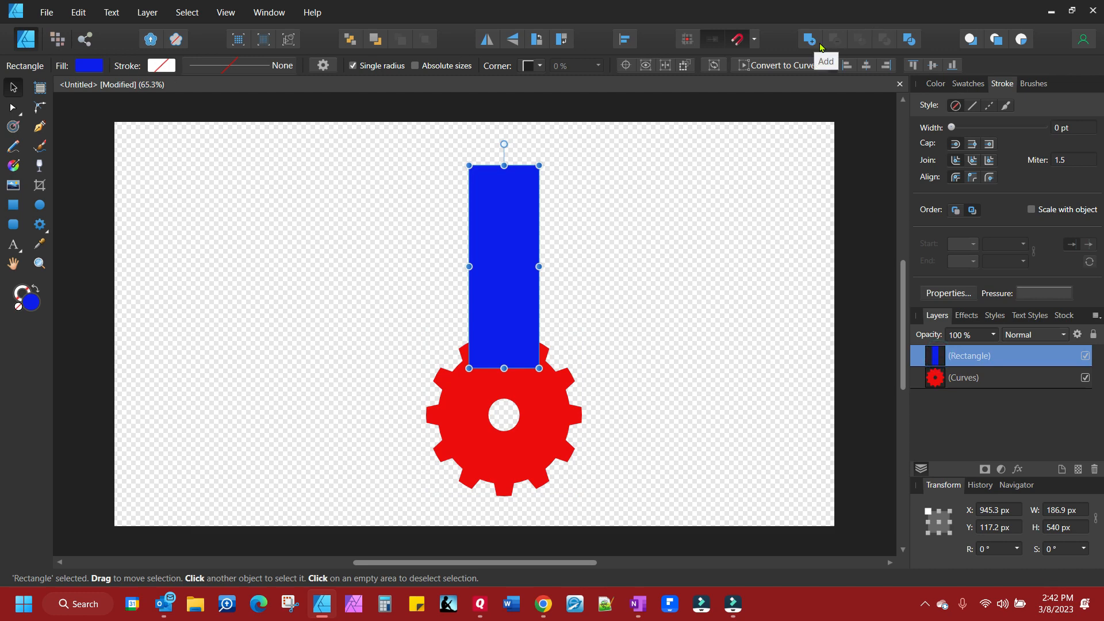
shift+click(528, 411)
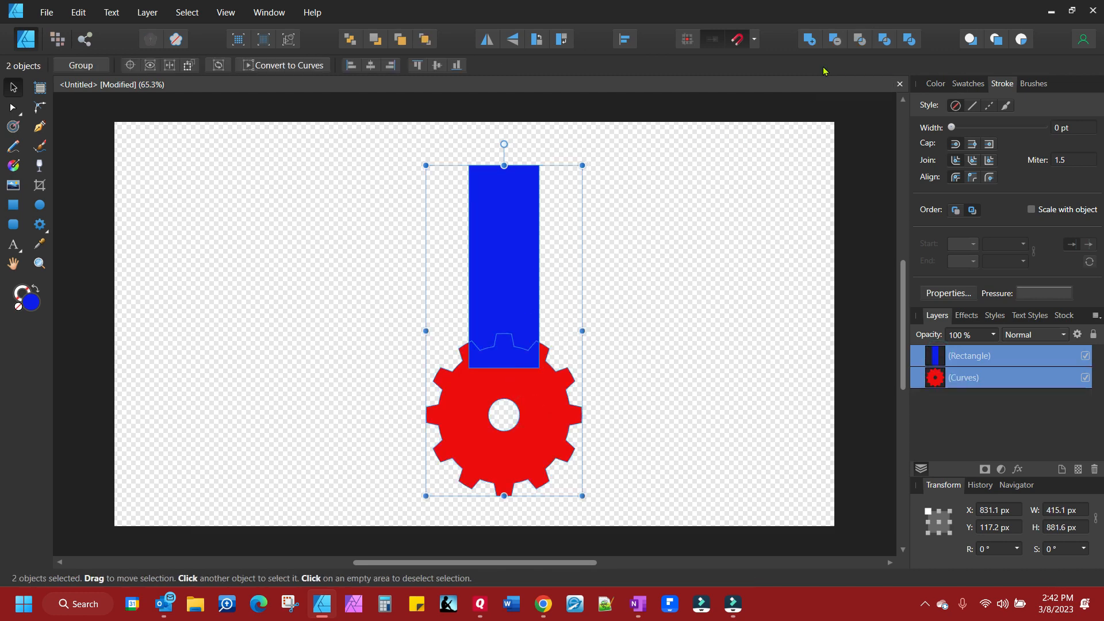
click(835, 39)
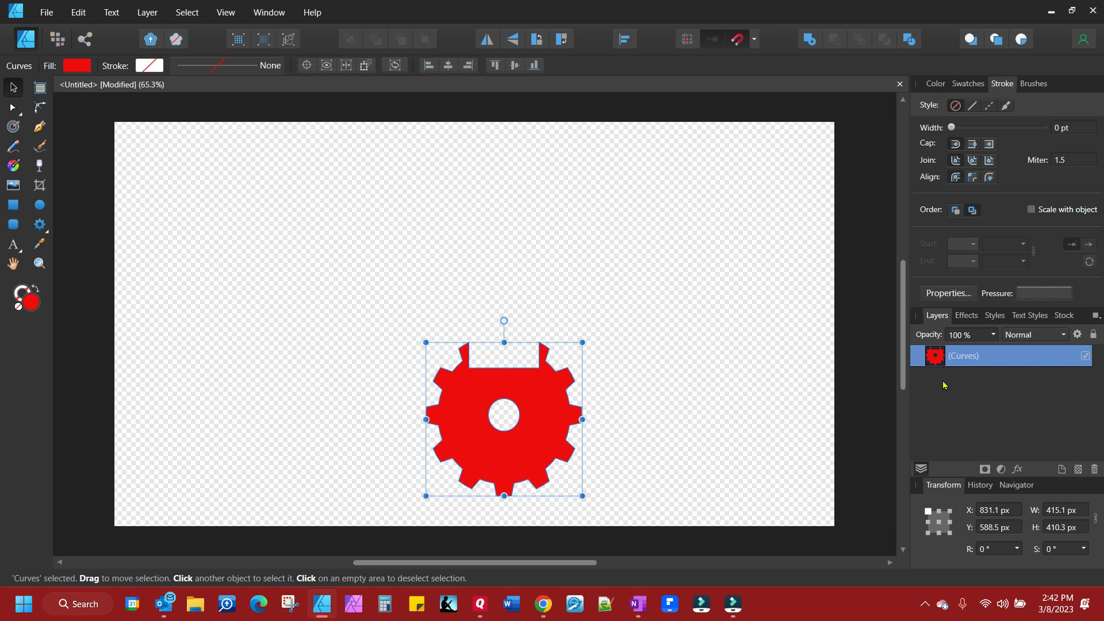
Undo the subtraction of the blue rectangle from the red gear.
key(ctrl+z)
click(941, 430)
click(943, 414)
click(945, 424)
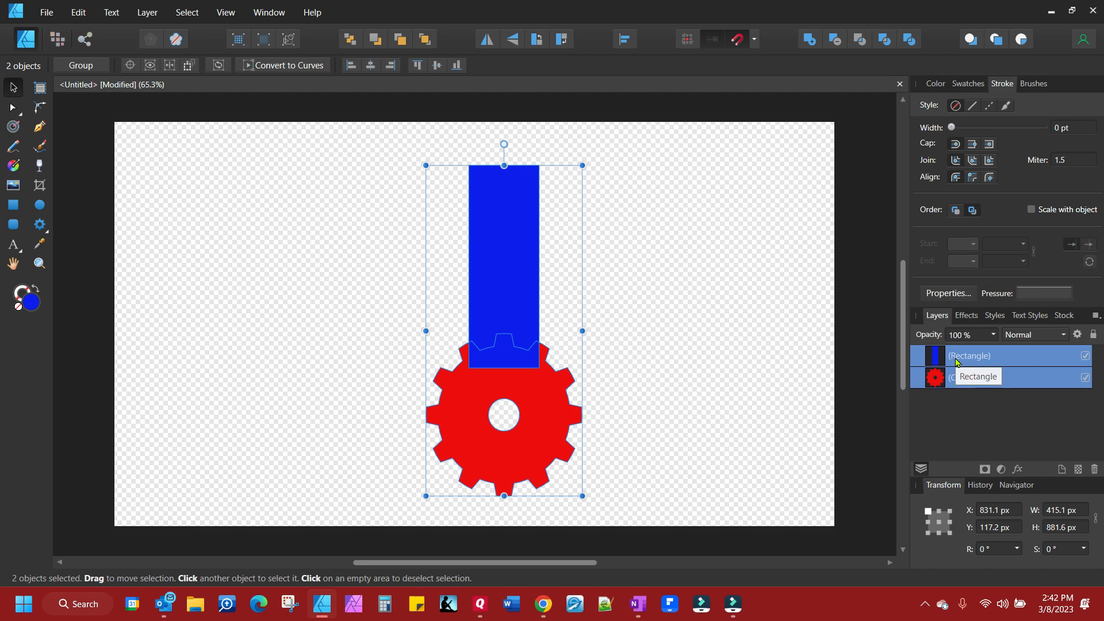
Select the red gear and the blue rectangle above it, combine them with the Add operation, and undo it.
click(804, 410)
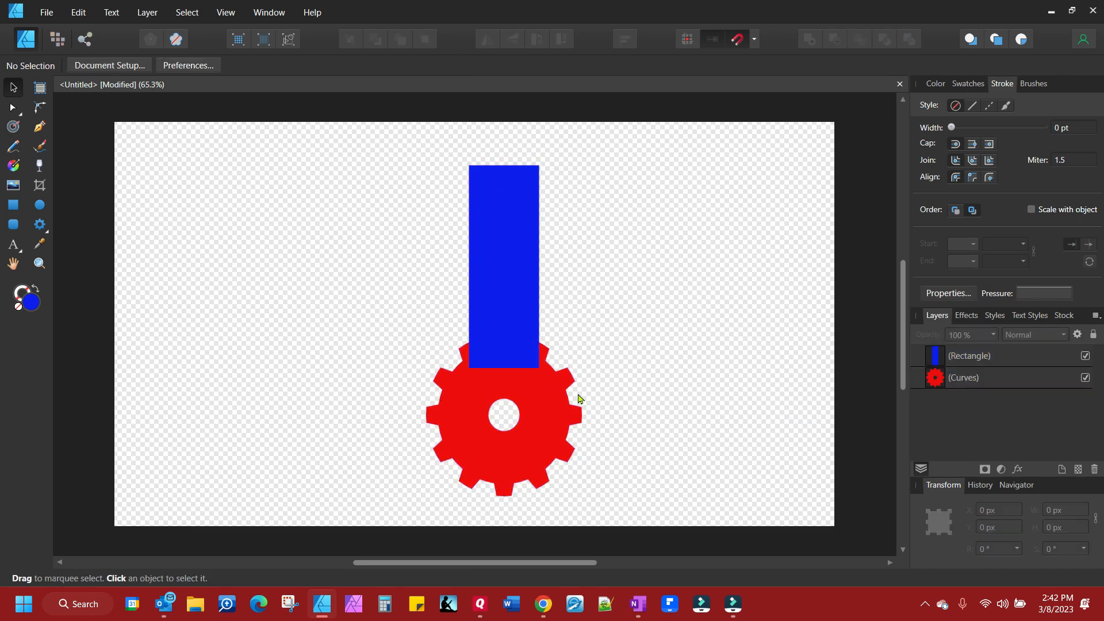
click(540, 439)
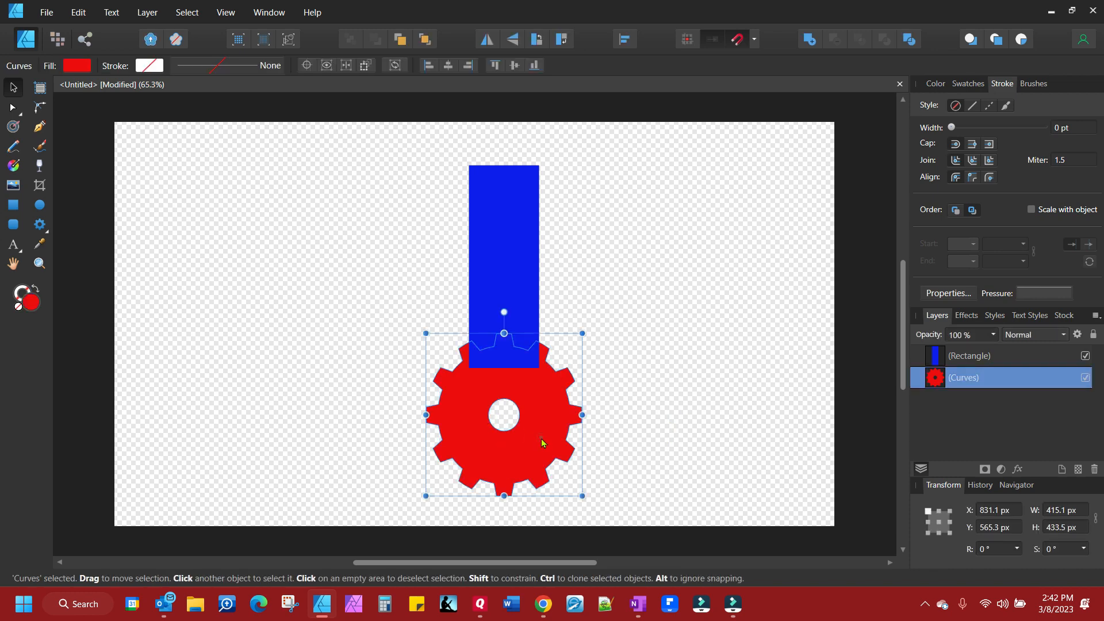
shift+click(512, 296)
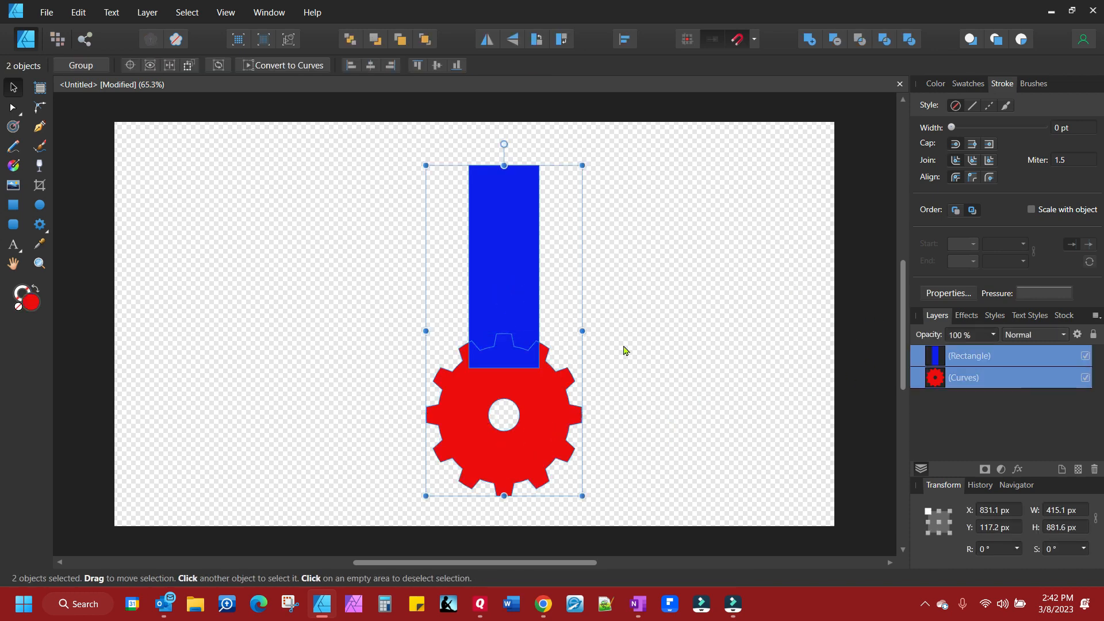
click(810, 41)
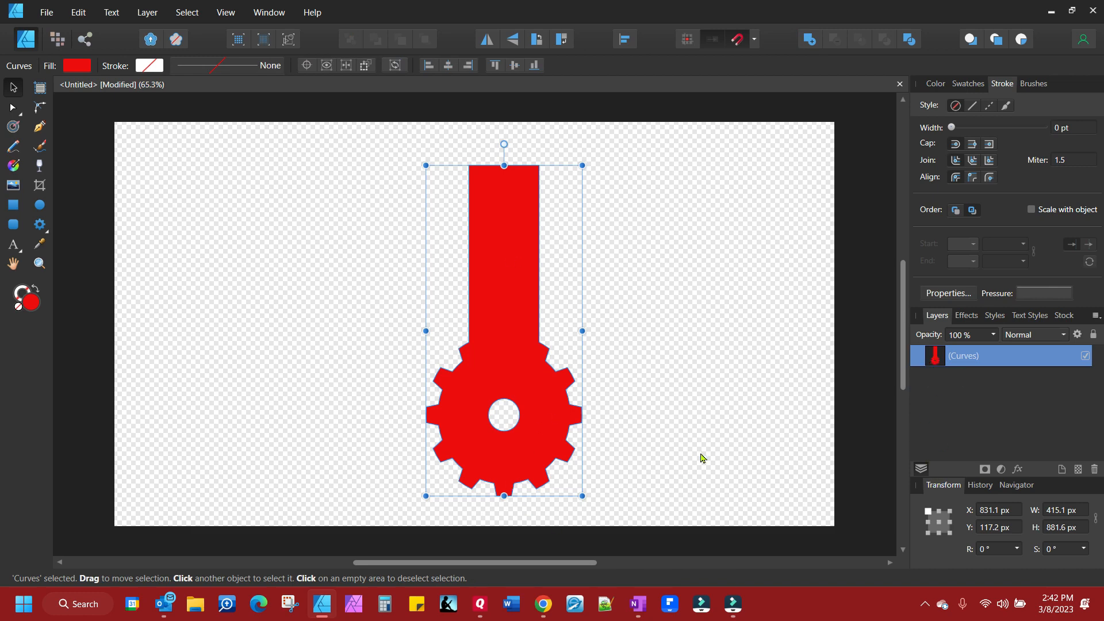
key(ctrl+z)
click(950, 403)
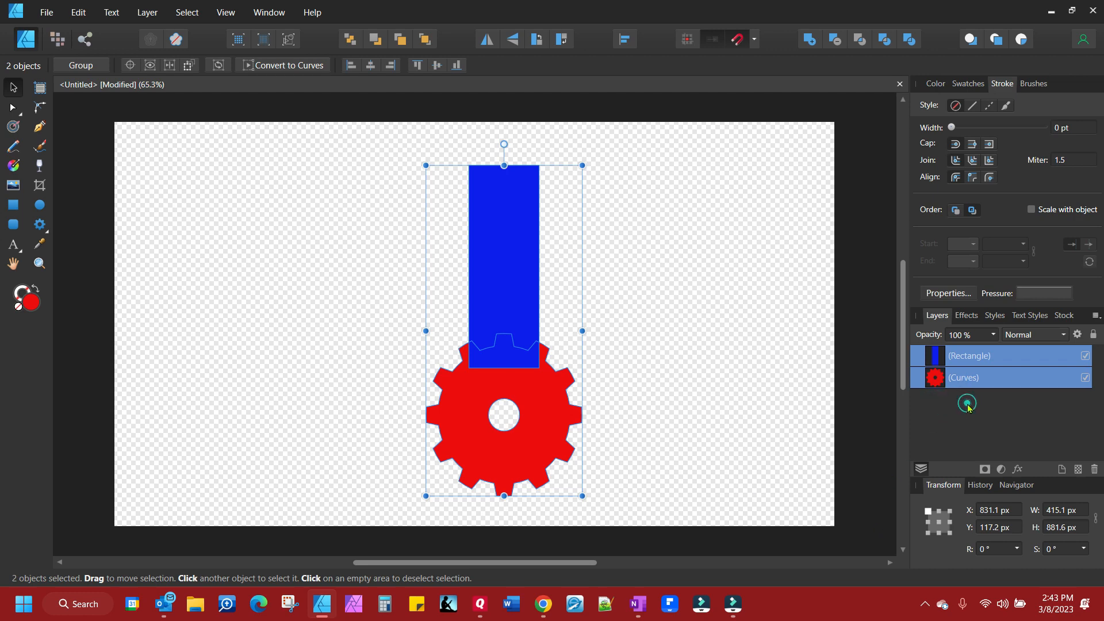
Move the red gear layer above the blue rectangle layer and select both layers.
click(994, 373)
drag(923, 353, 920, 391)
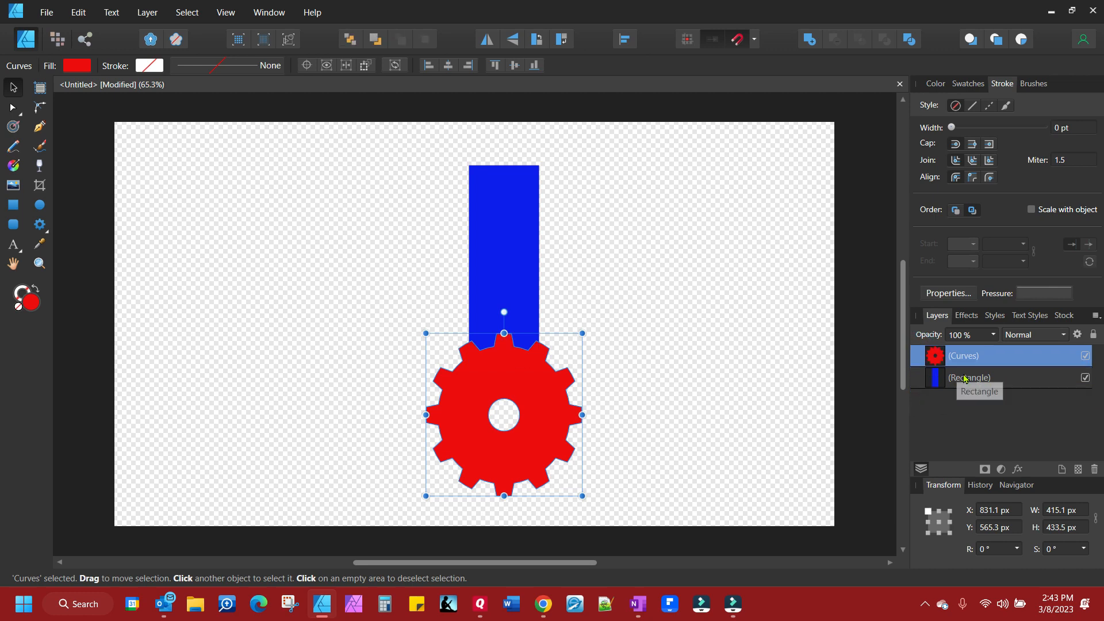
click(937, 378)
shift+click(936, 356)
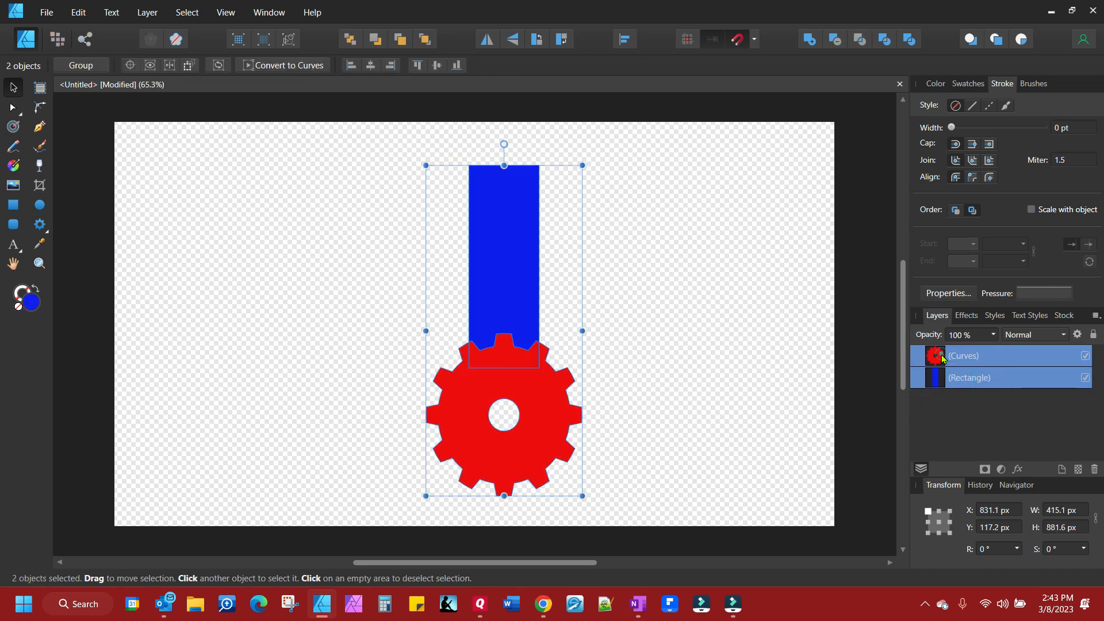
Try the Add and Subtract operations on the gear and the rectangle beneath it, undoing each one.
click(809, 40)
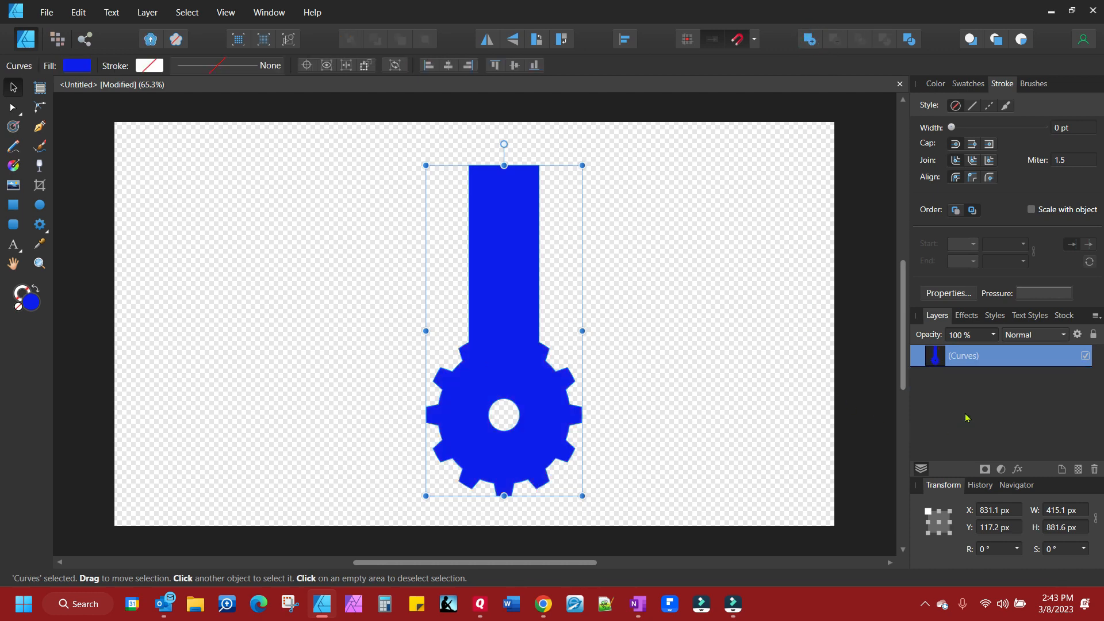
key(ctrl+z)
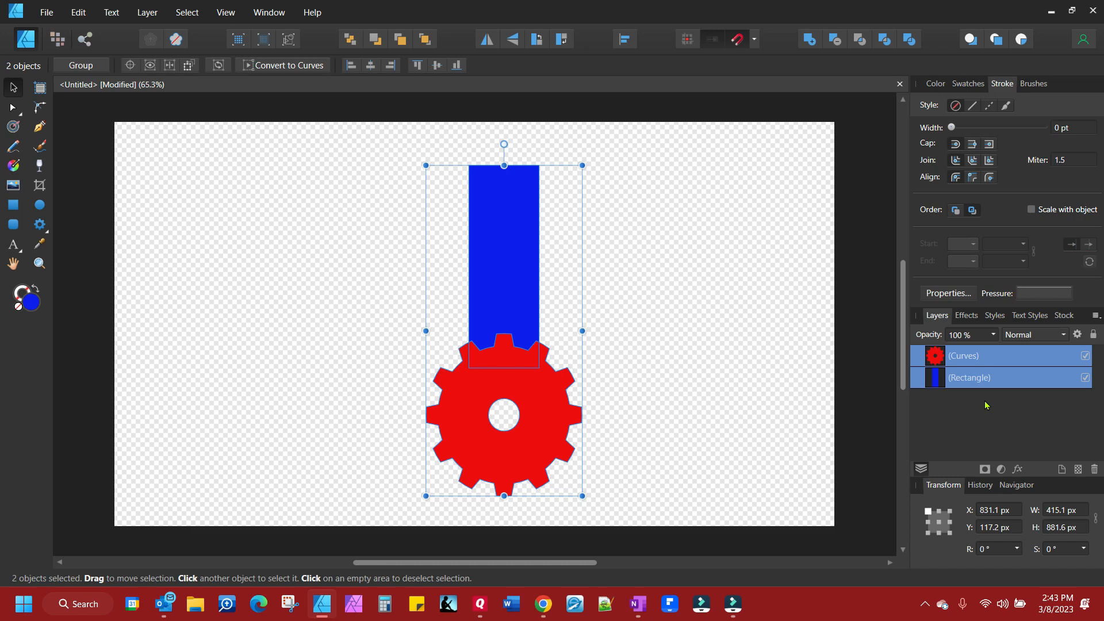
click(835, 39)
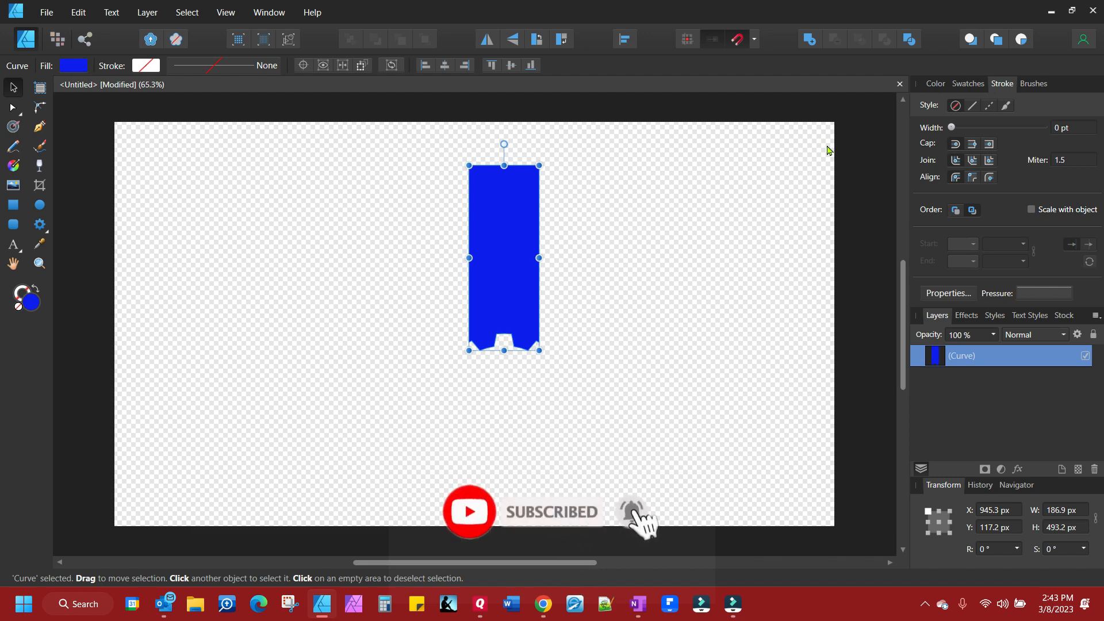
key(ctrl)
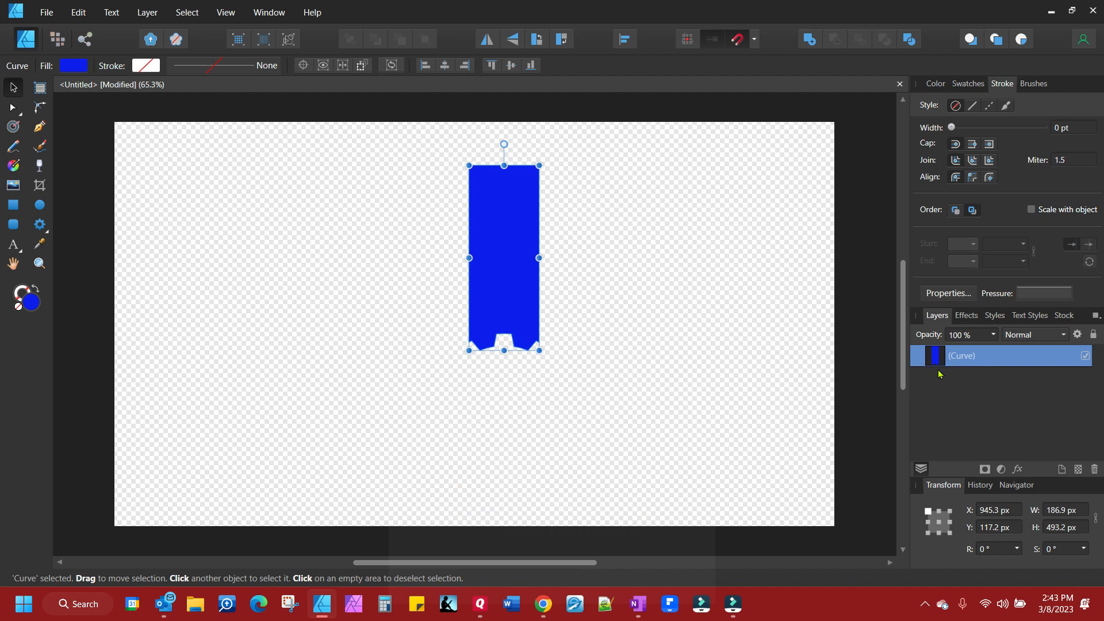
key(ctrl+z)
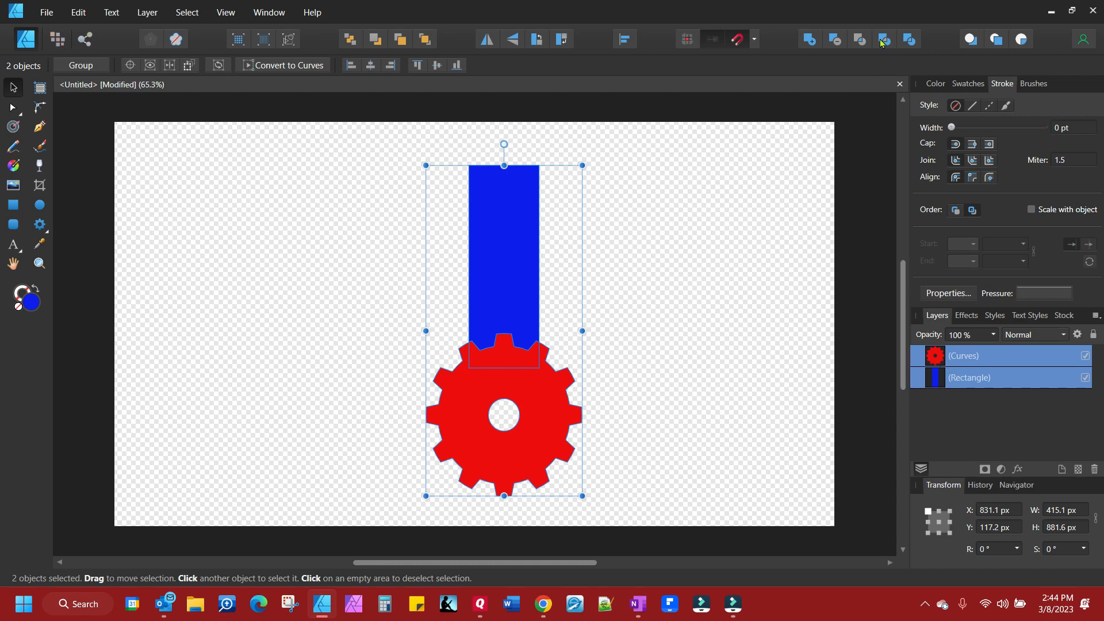
Intersect the red gear with the blue rectangle, and undo the intersection.
click(861, 41)
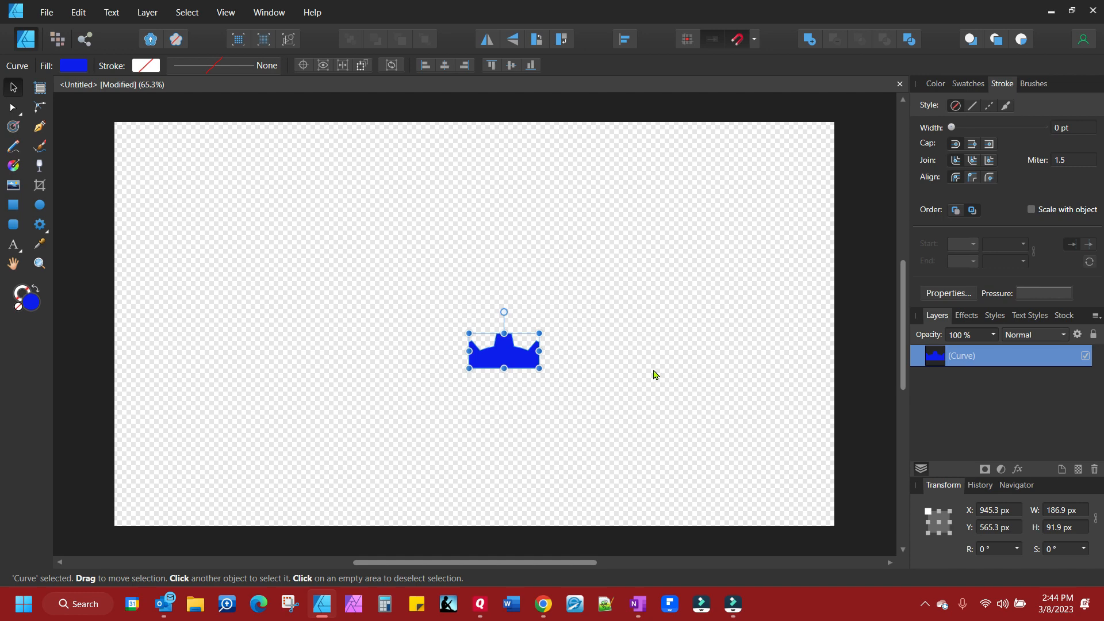
key(ctrl+z)
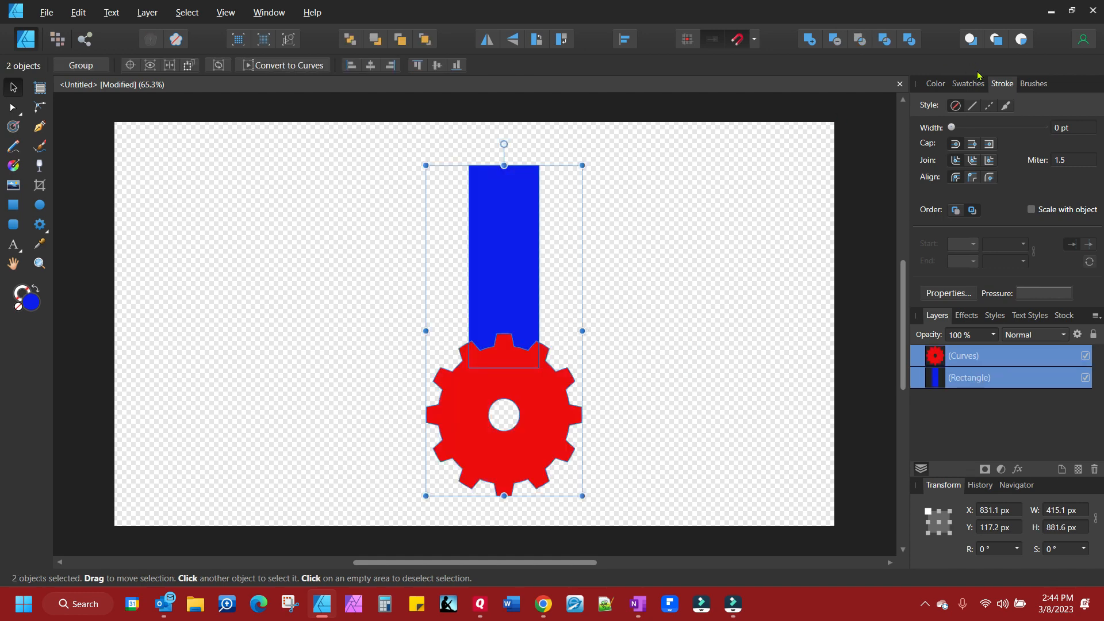
Create a non-destructive Intersect compound from both shapes, switch the gear's operation inside it to Xor, and undo everything.
alt+click(862, 42)
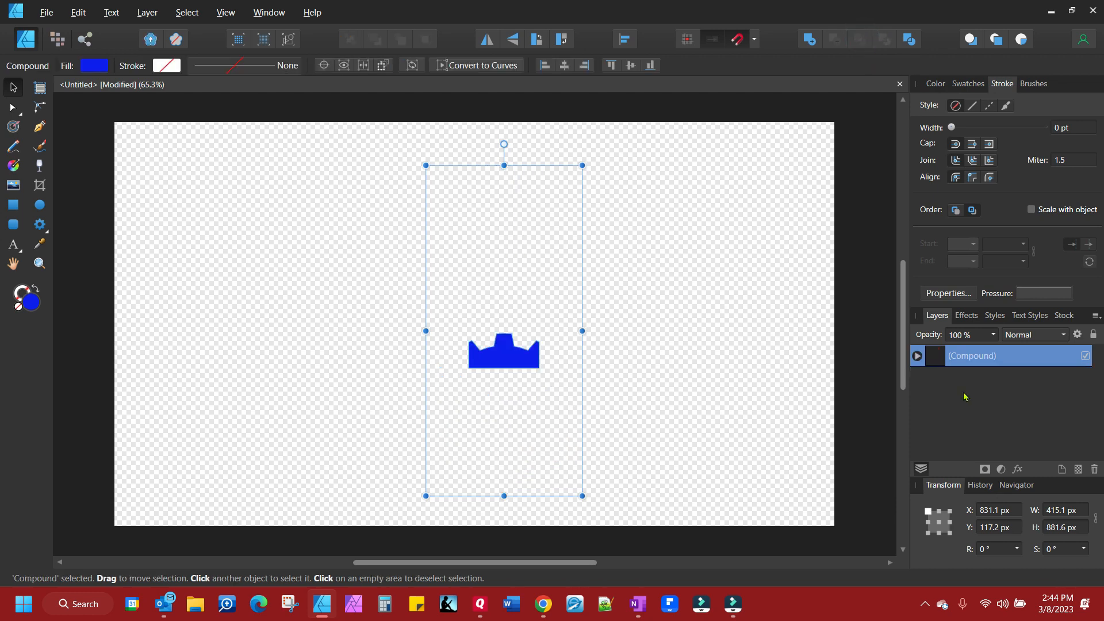
click(919, 357)
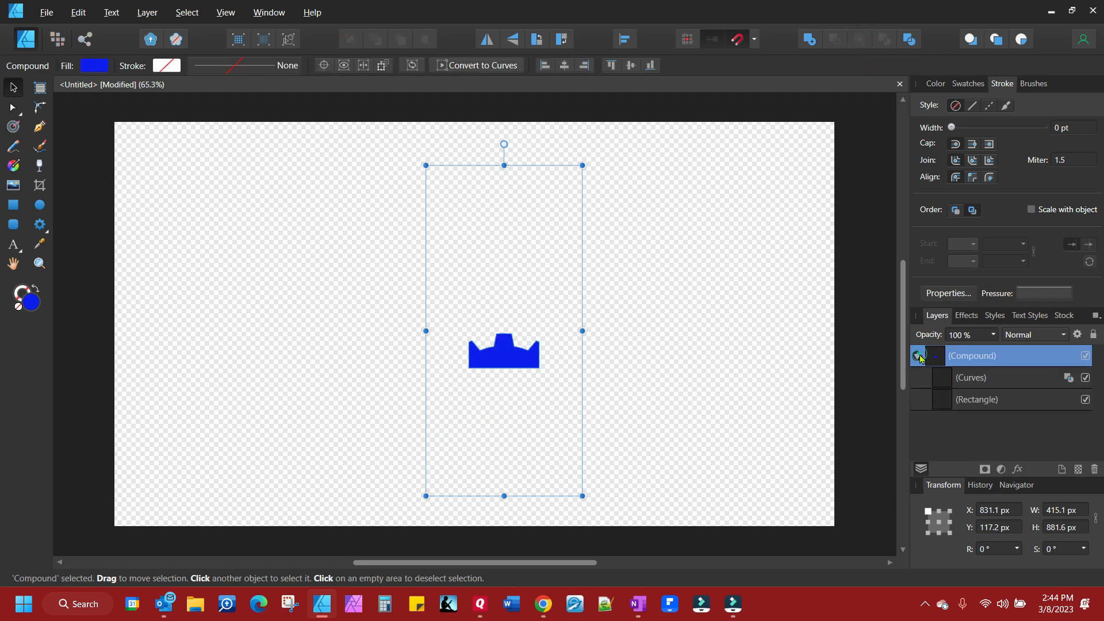
click(1068, 377)
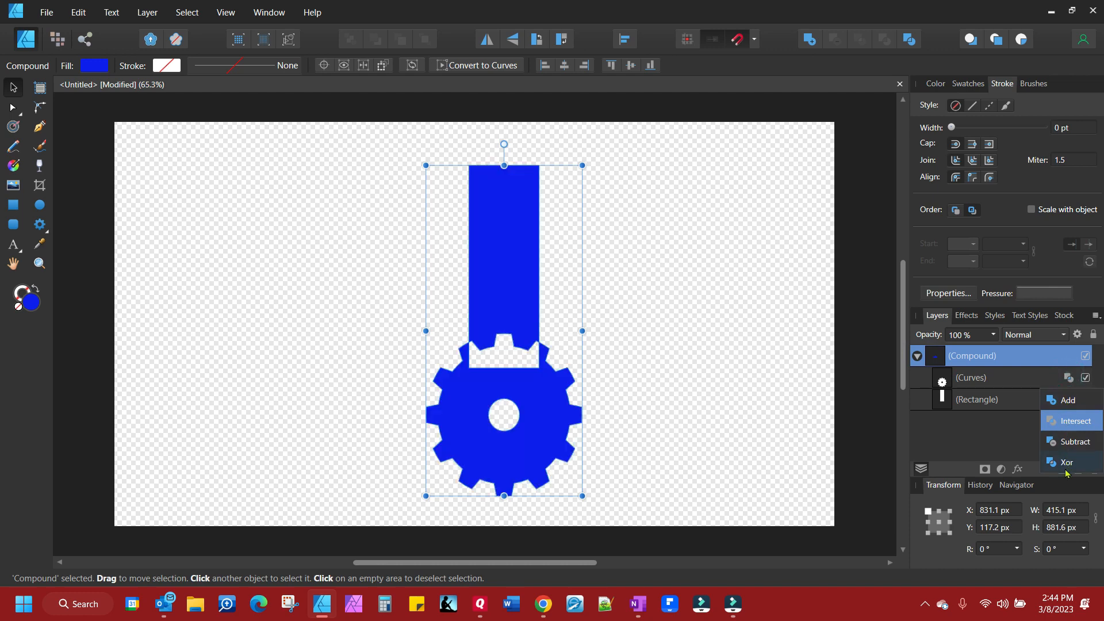
click(946, 444)
key(ctrl+z)
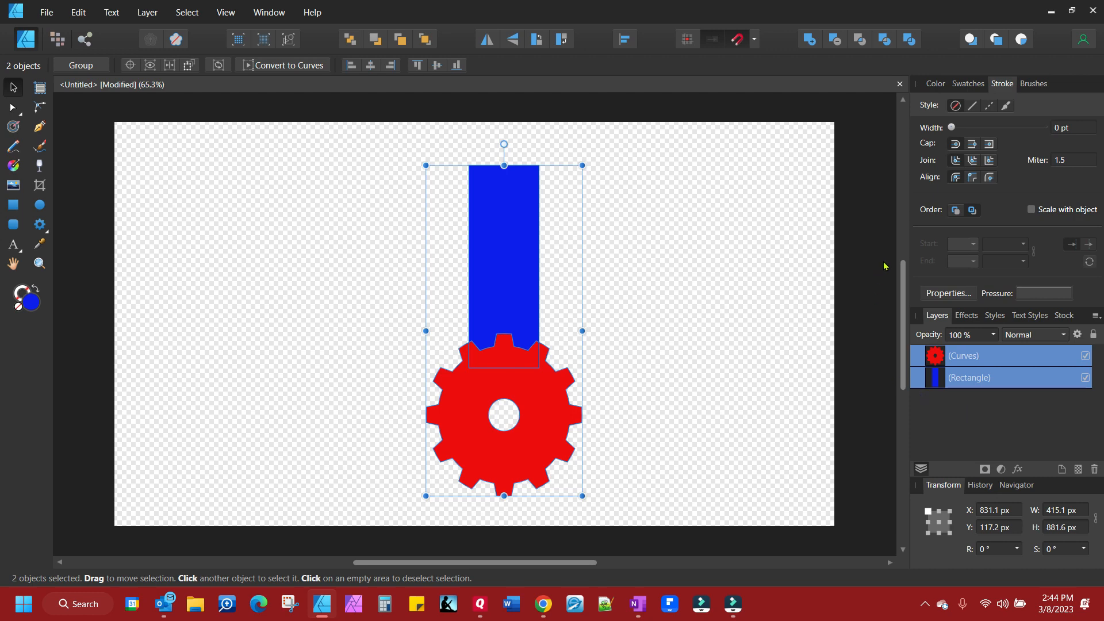
Apply the Xor operation to the red gear and blue rectangle, and undo it.
click(886, 44)
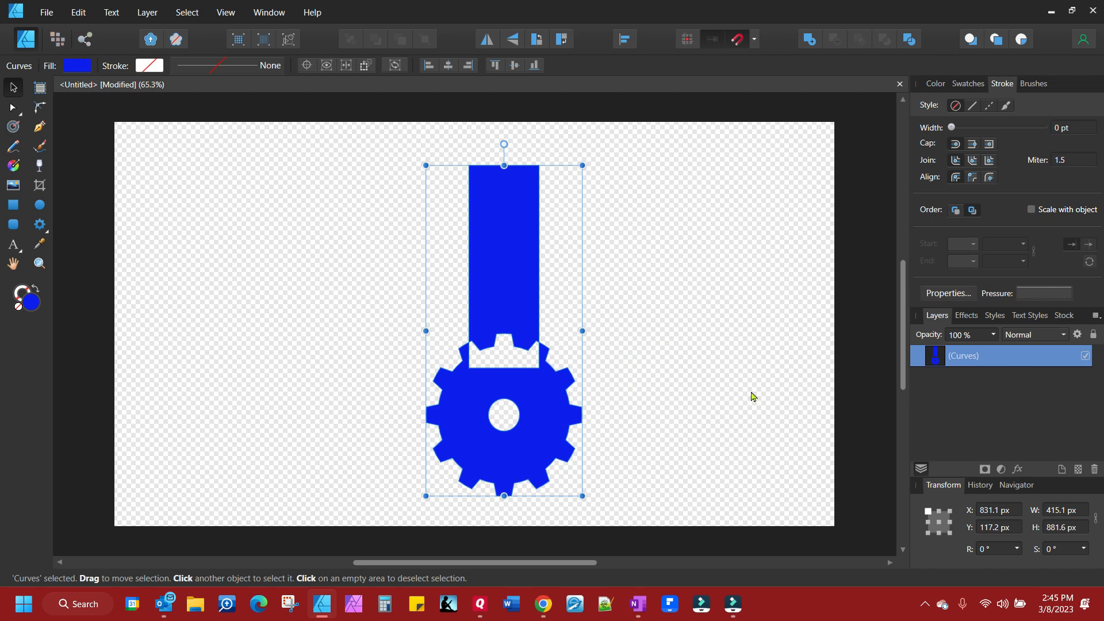
click(779, 400)
key(ctrl+z)
key(ctrl+z)
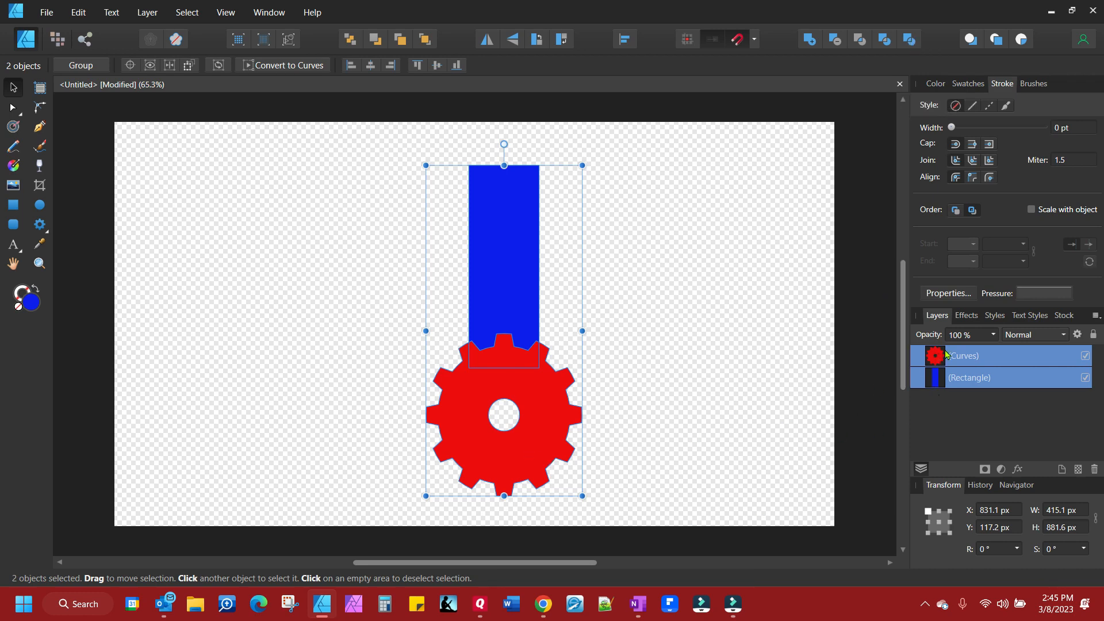
Divide the overlapping gear and rectangle into separate curves, and hide and show all the resulting pieces.
click(909, 39)
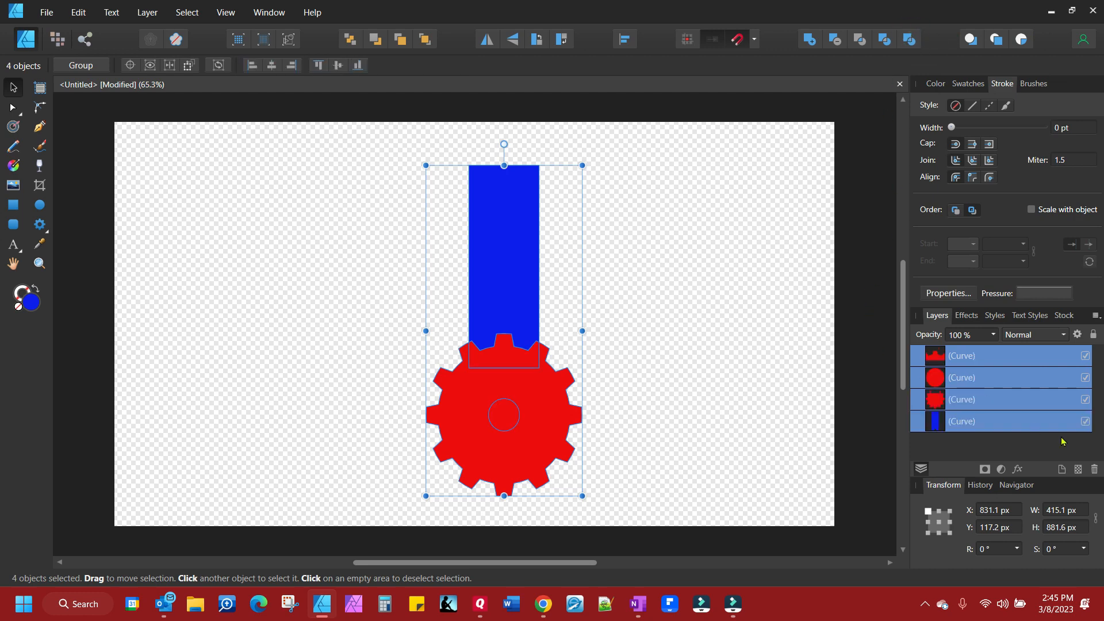
click(1086, 358)
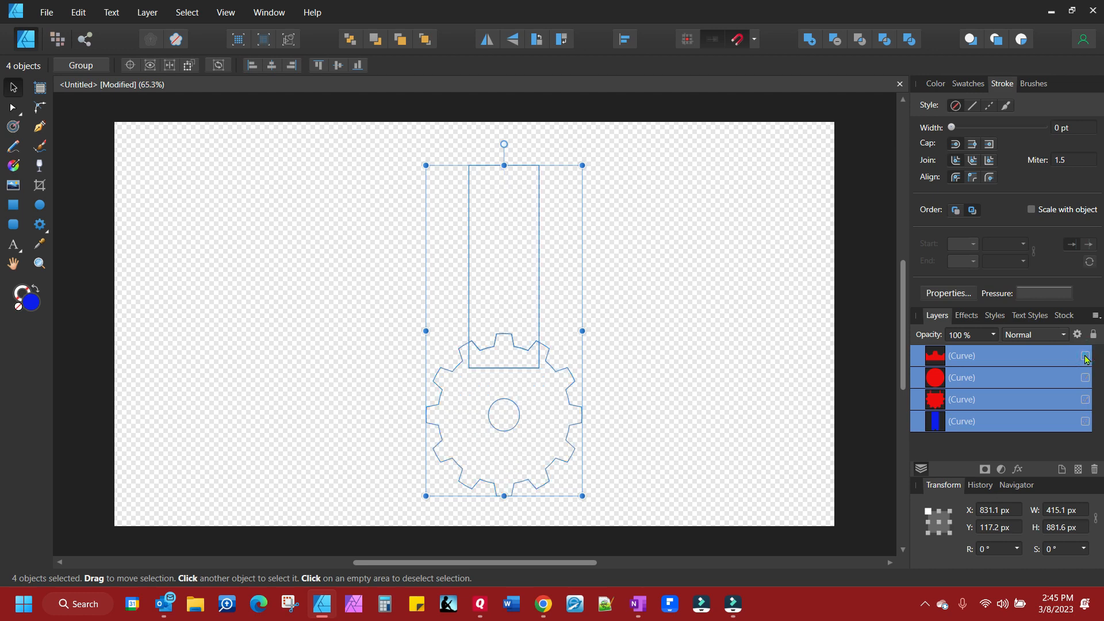
click(1086, 358)
Check the divided pieces by hiding and showing the small red overlap piece and selecting the blue piece.
click(1084, 364)
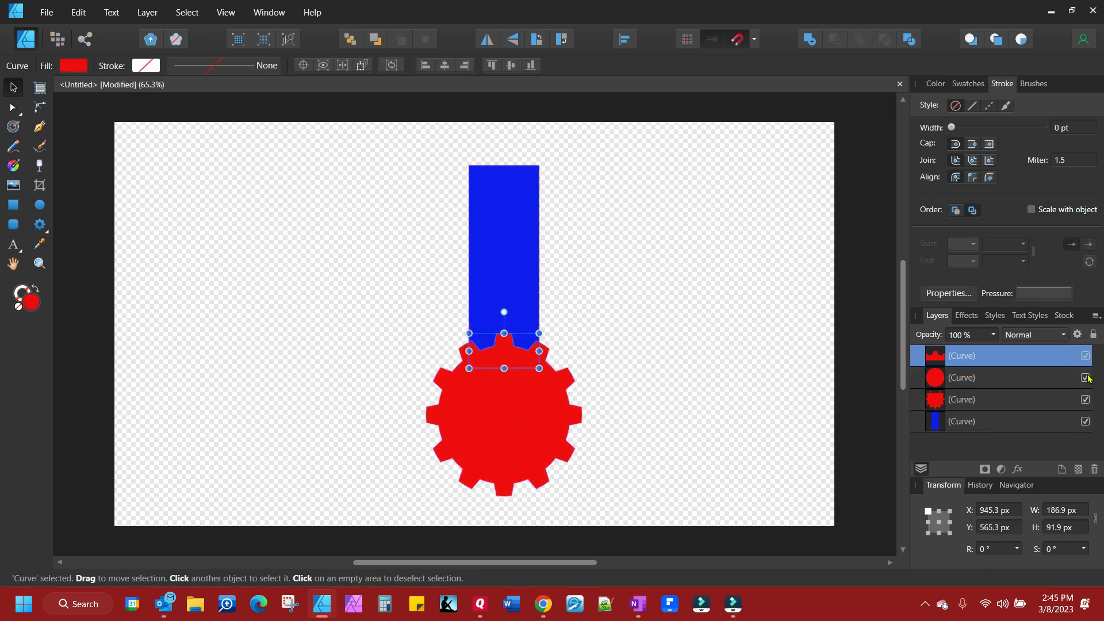
click(1086, 356)
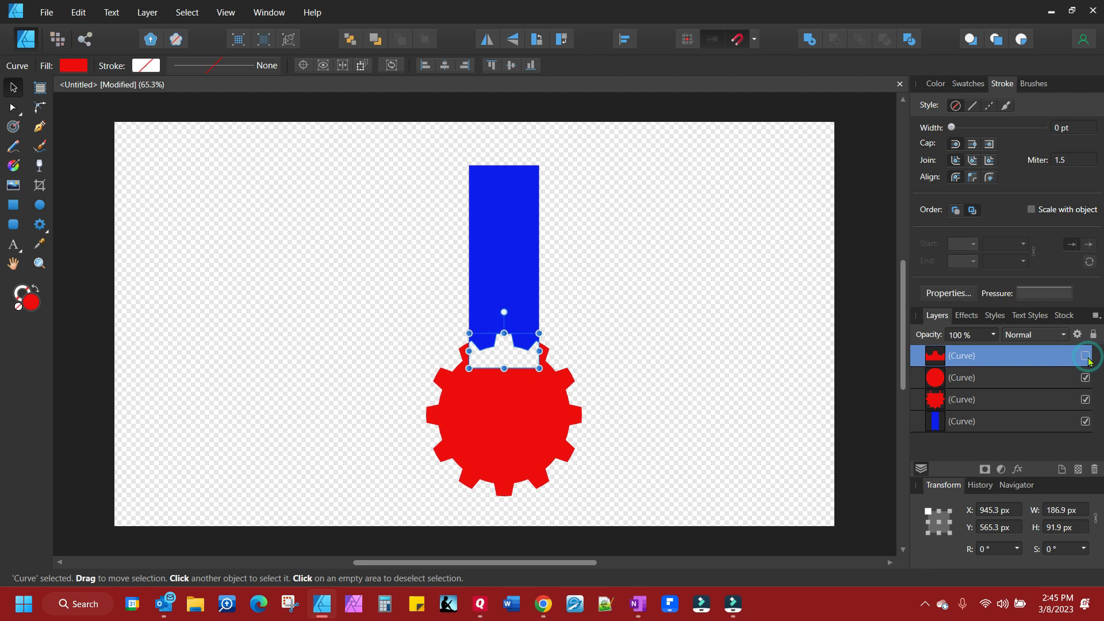
click(1086, 356)
click(935, 417)
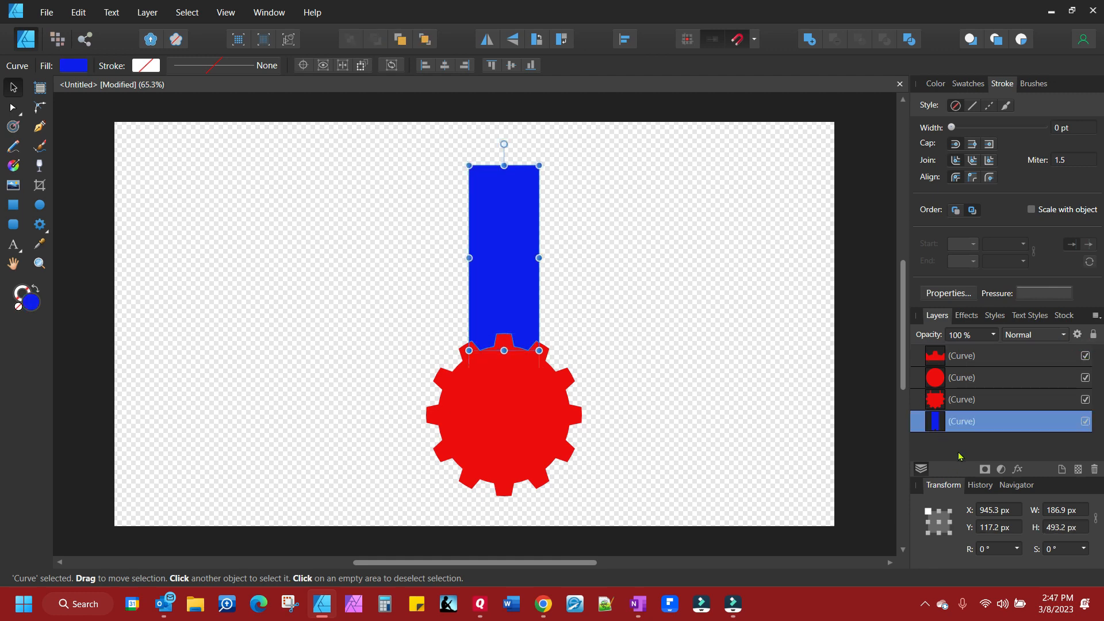